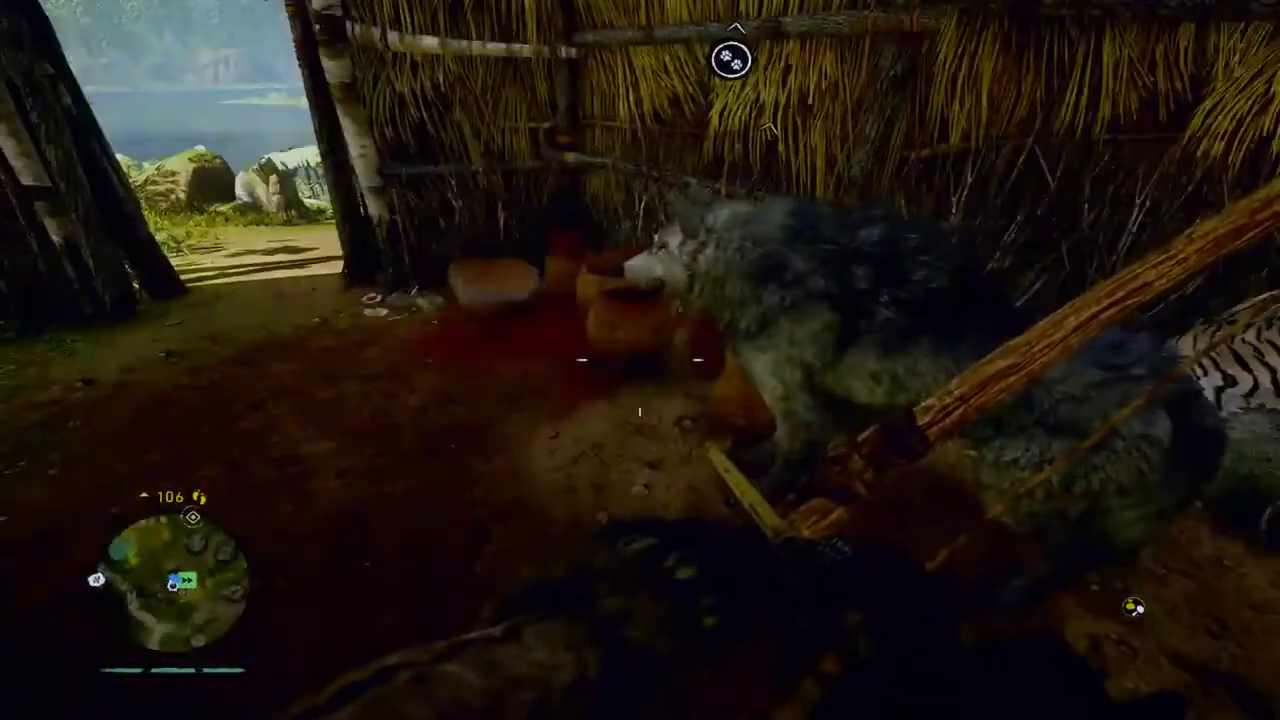
- Walk out of the hut and look over the lake, the mountains and the village huts
key("w")
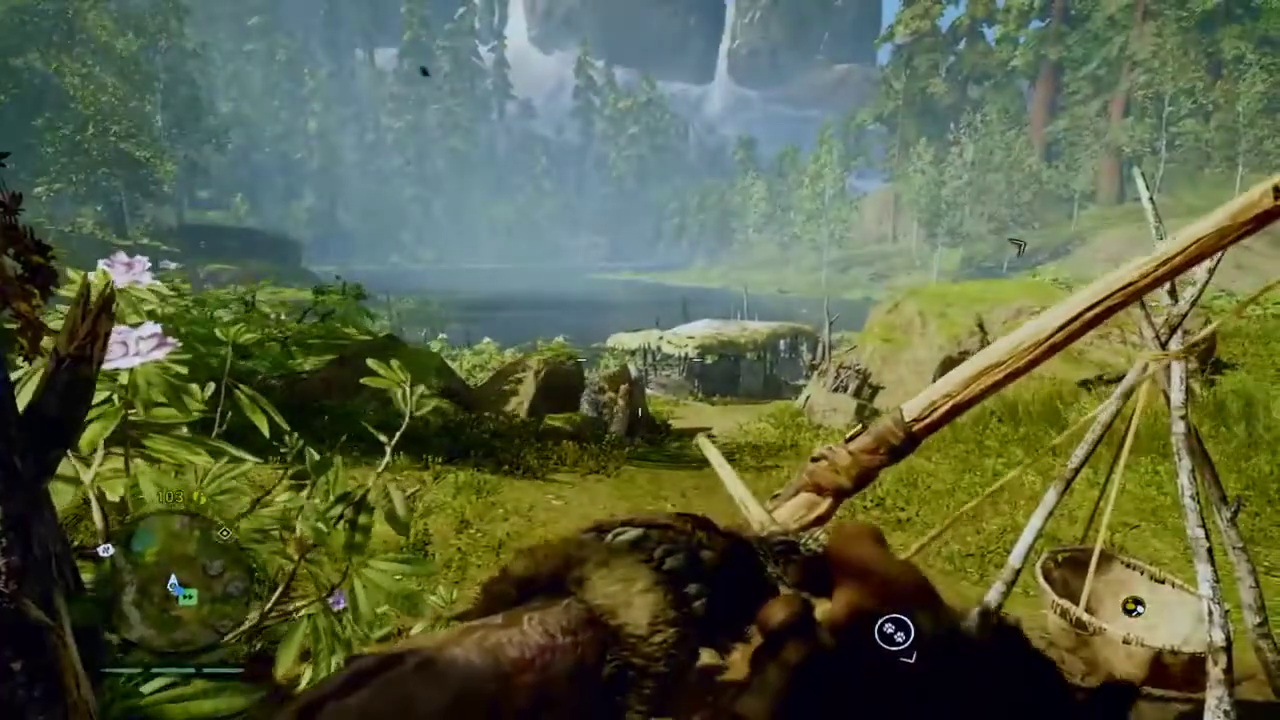
mouse_move(640, 360)
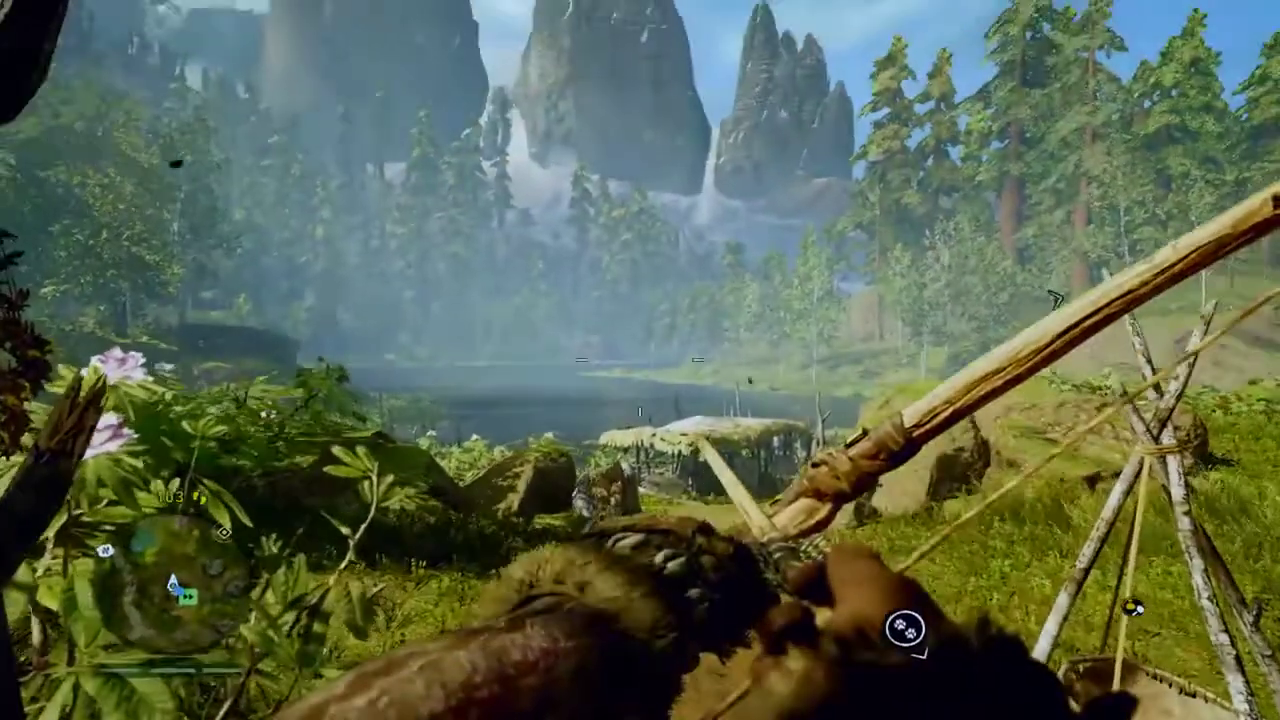
key("w")
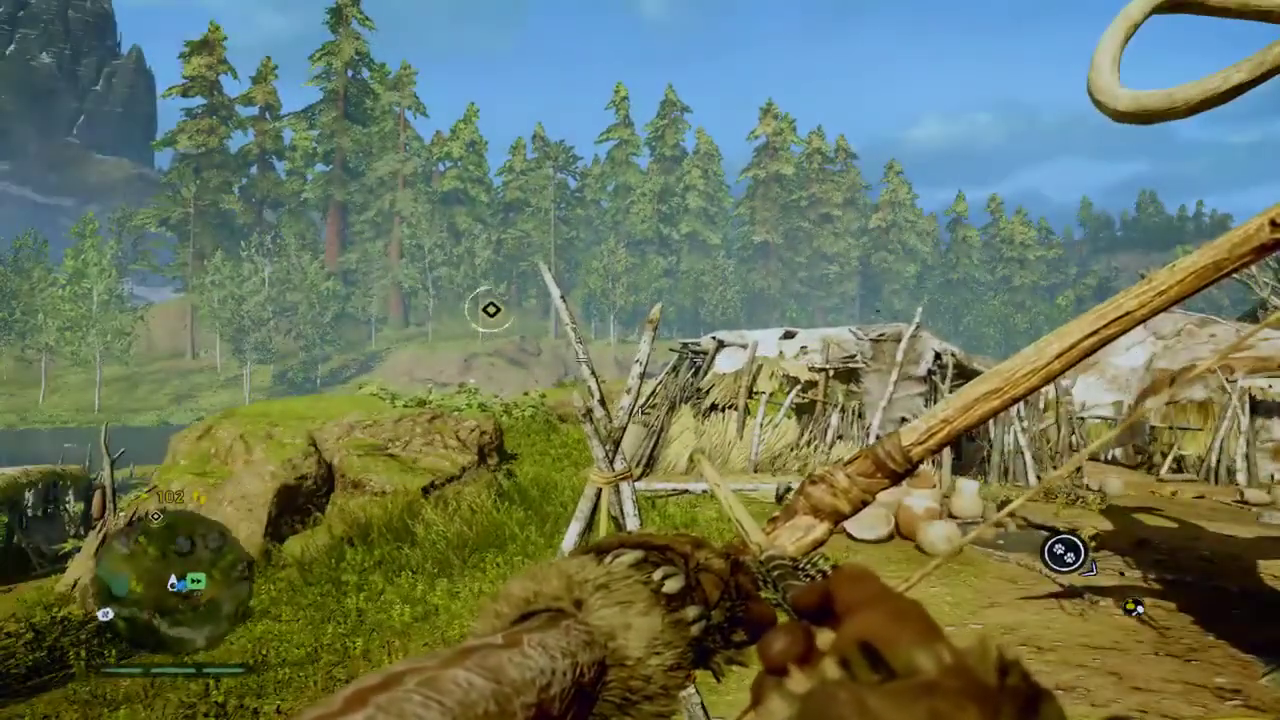
key("w")
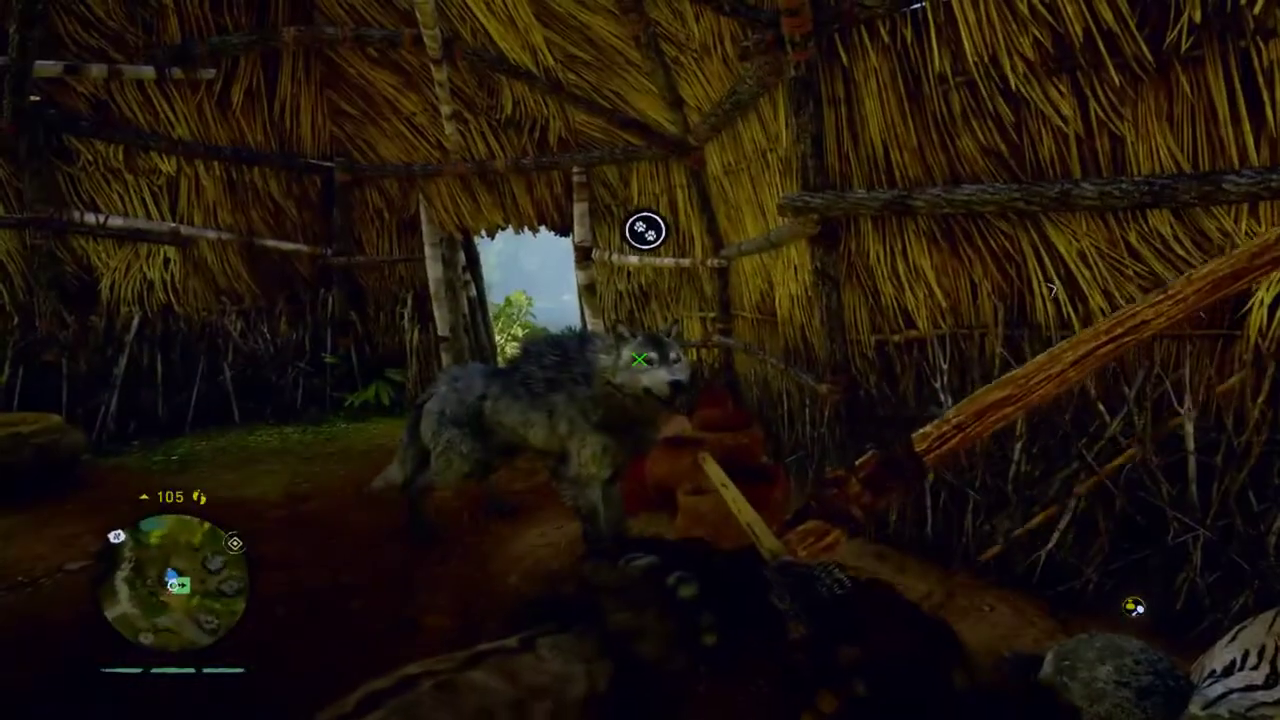
- Open the ReShade overlay and switch the preset to Primal - Cinematic Visuals
key("Home")
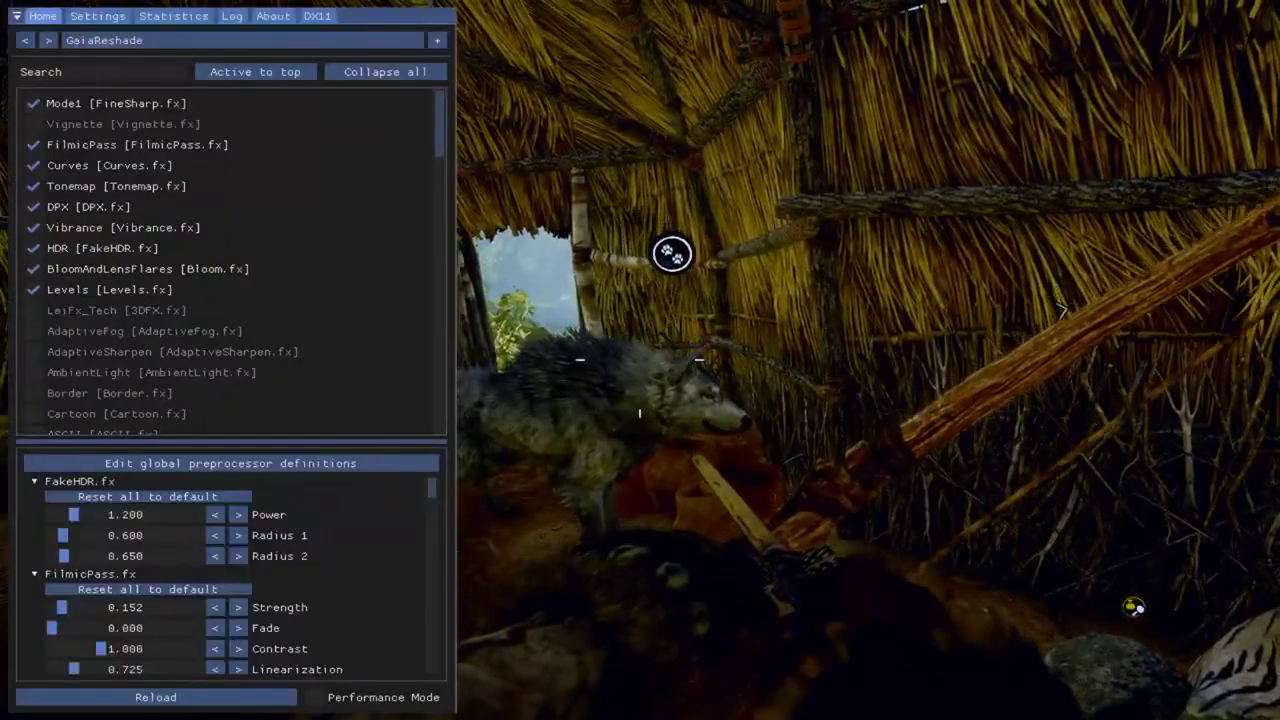
key("ctrl+Tab")
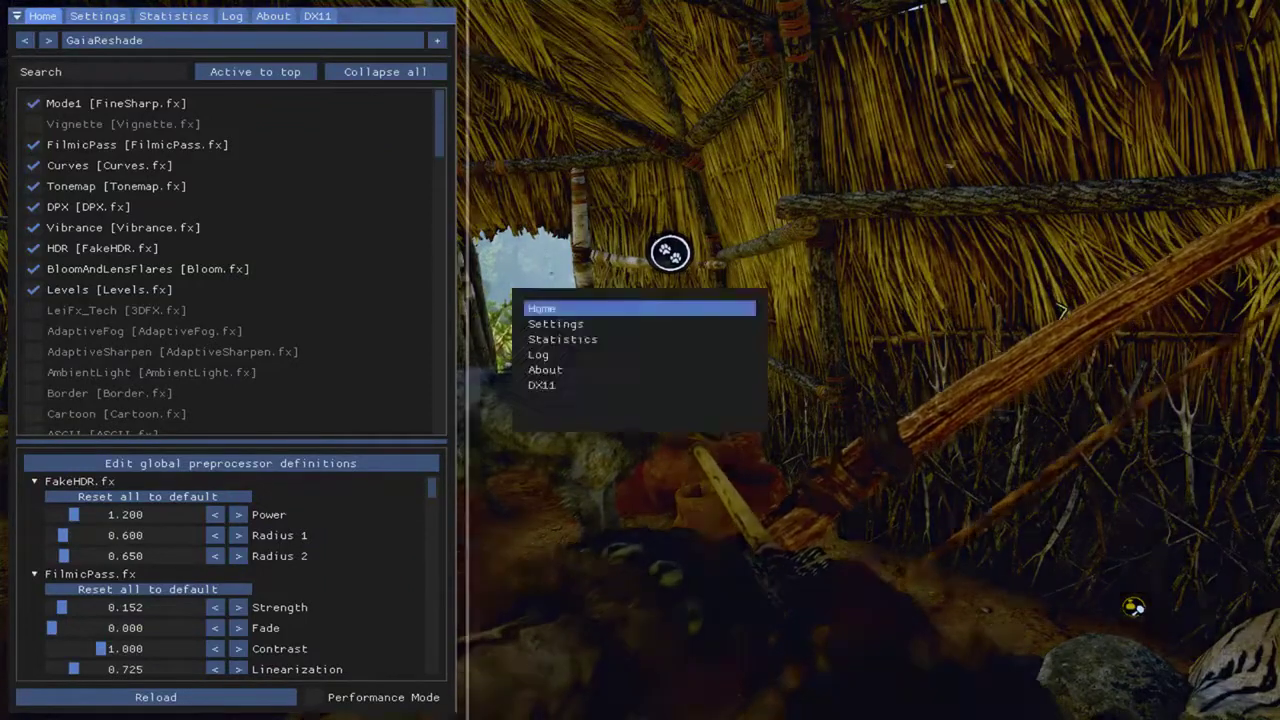
key("Down")
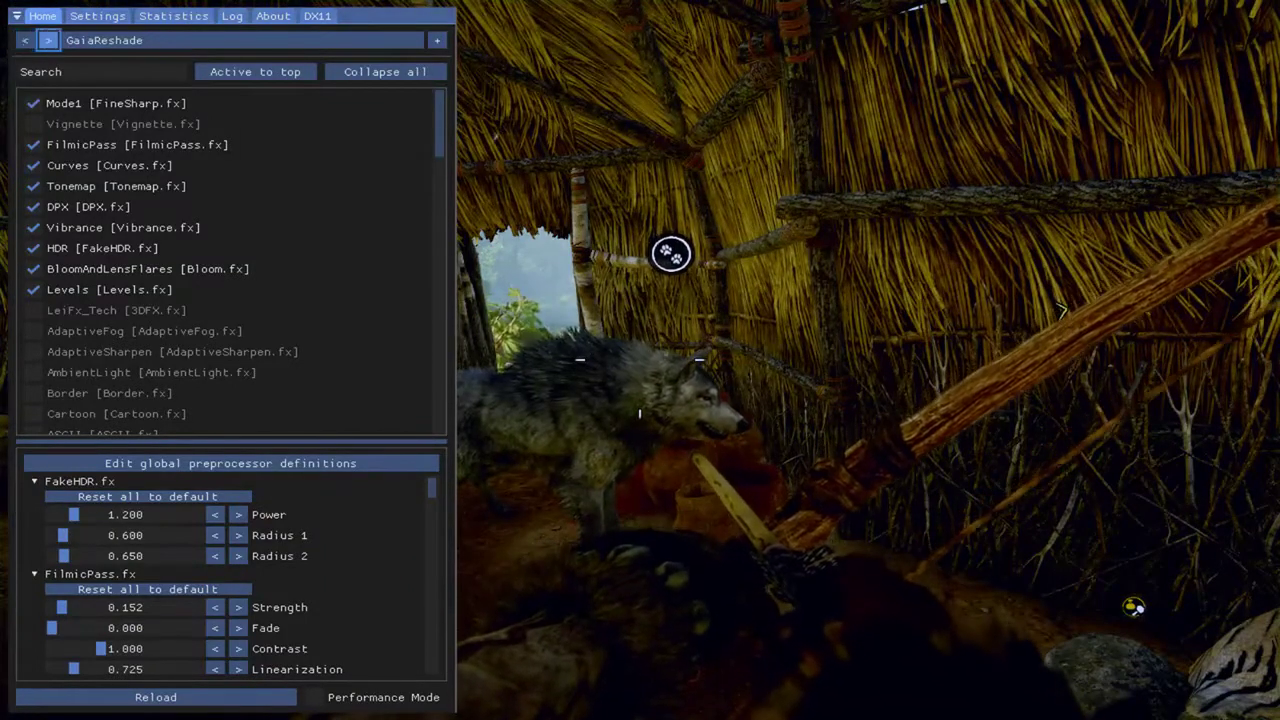
left_click(48, 40)
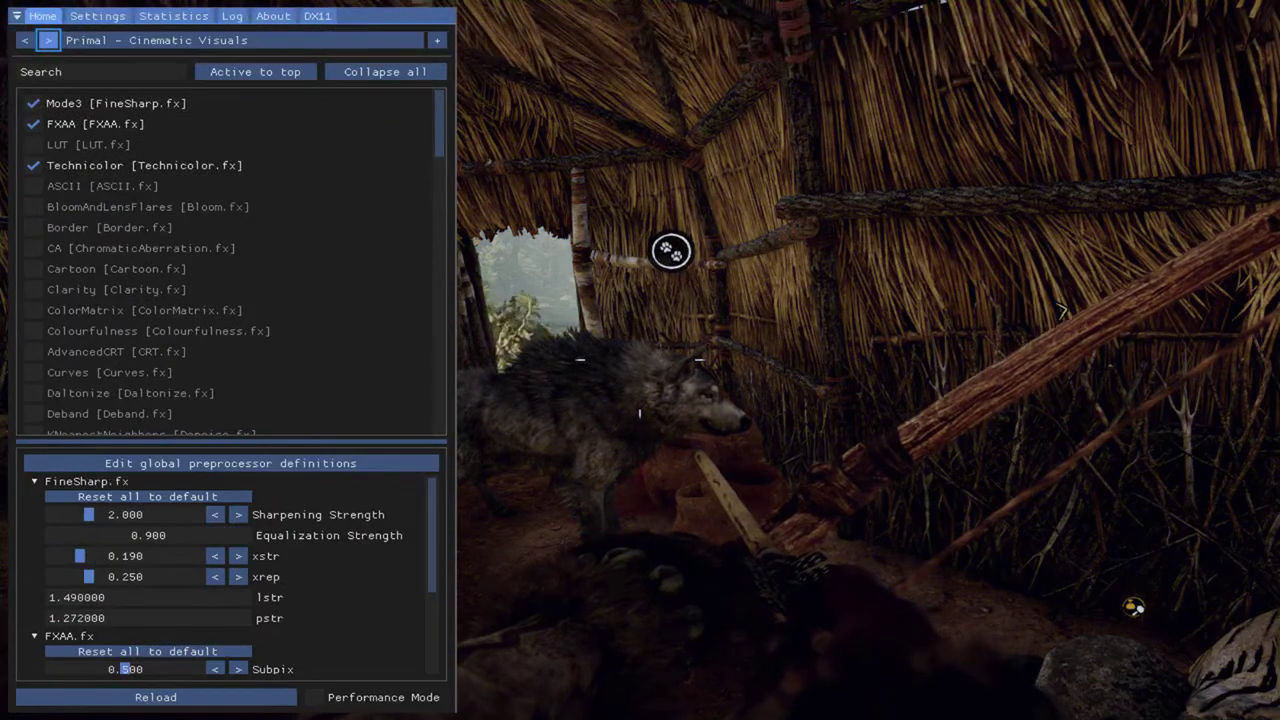
- Reload the effects of the Primal - Cinematic Visuals preset and close the ReShade overlay
key("Down")
key("Down")
key("Down")
key("Down")
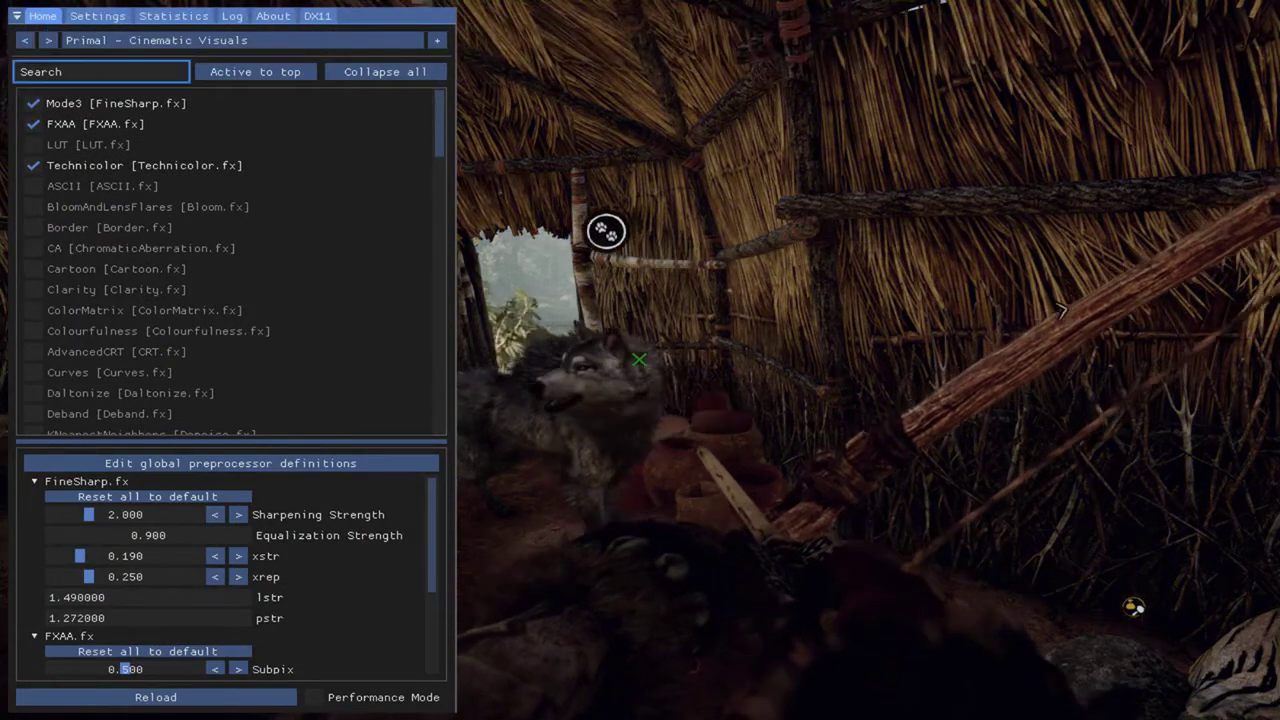
key("space")
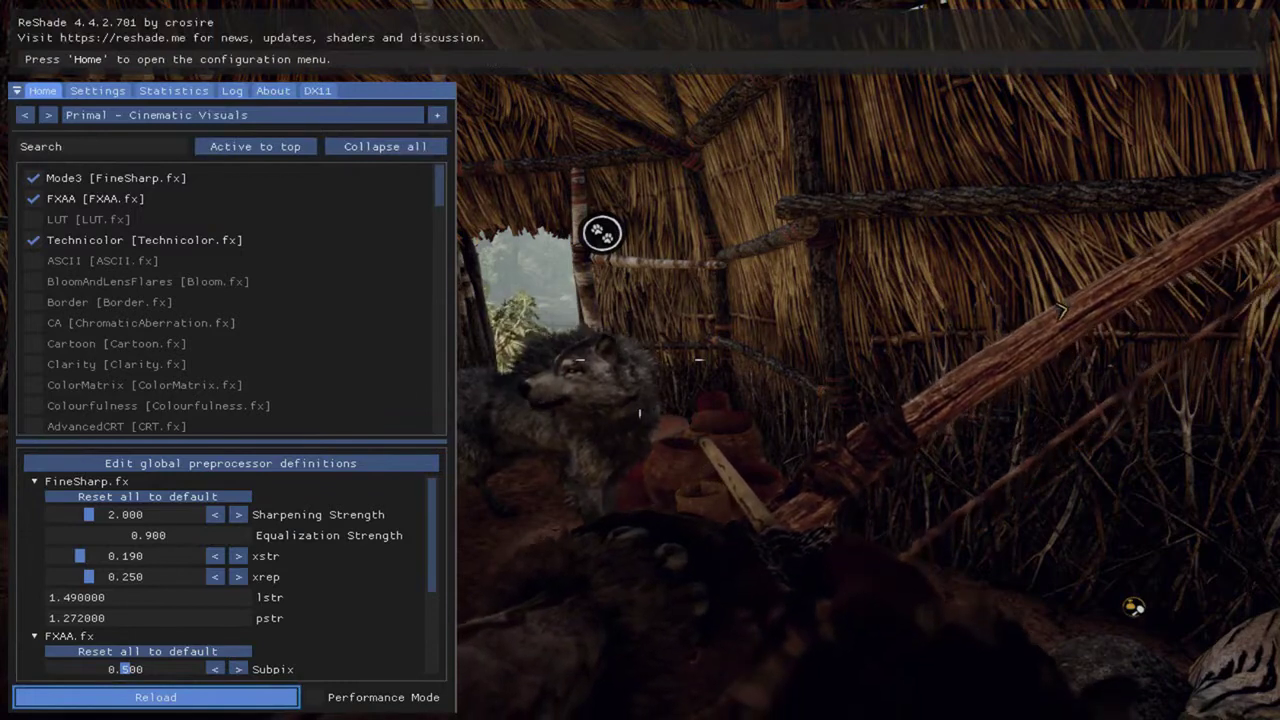
key("Up")
key("Up")
key("Up")
key("Up")
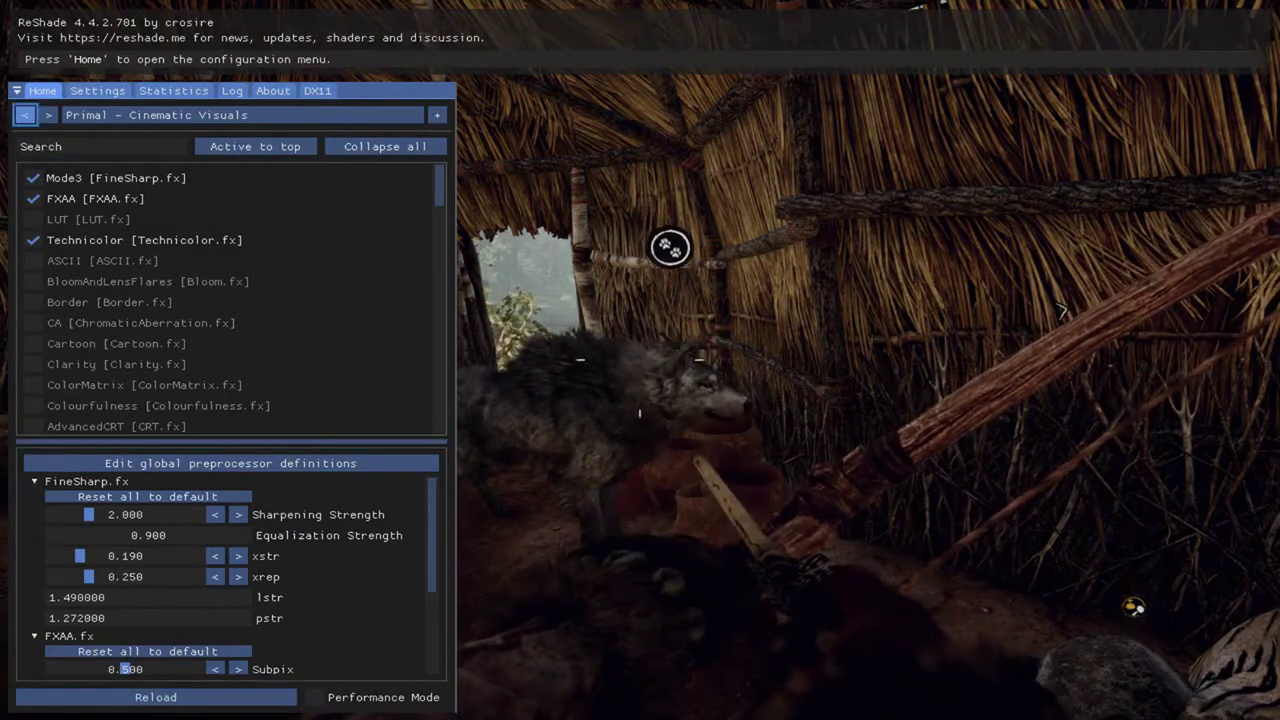
key("Right")
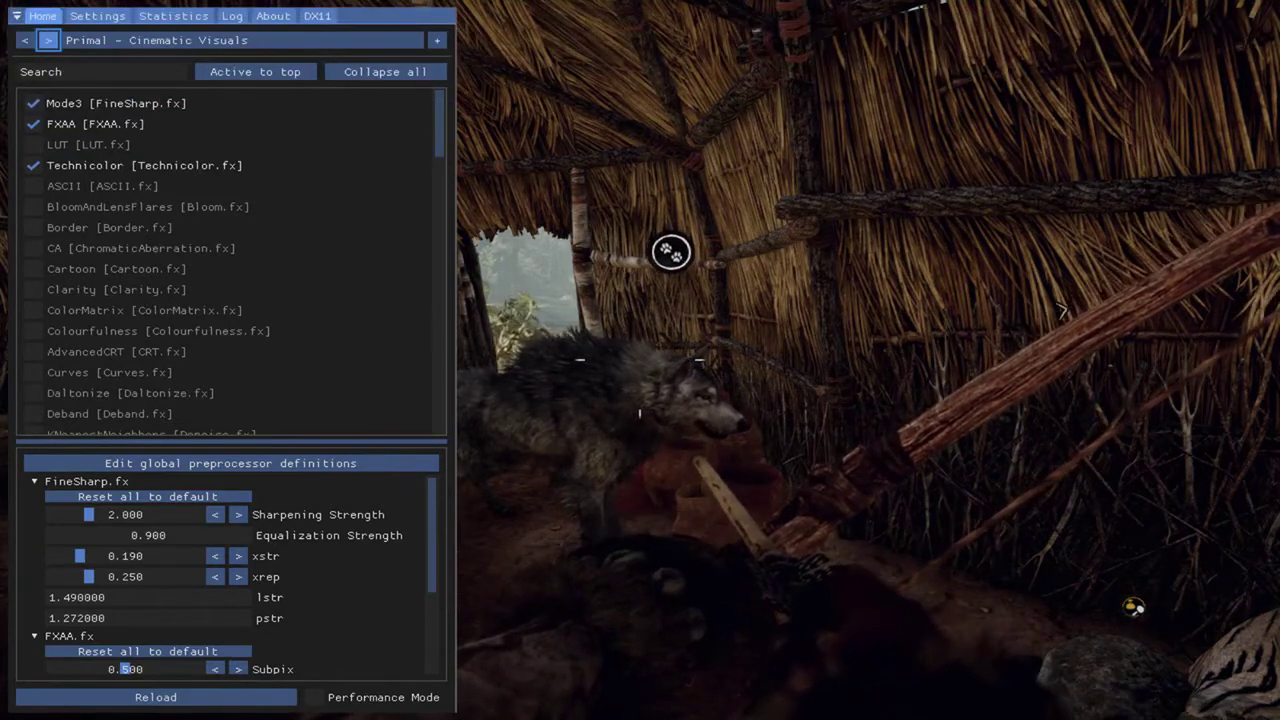
key("Home")
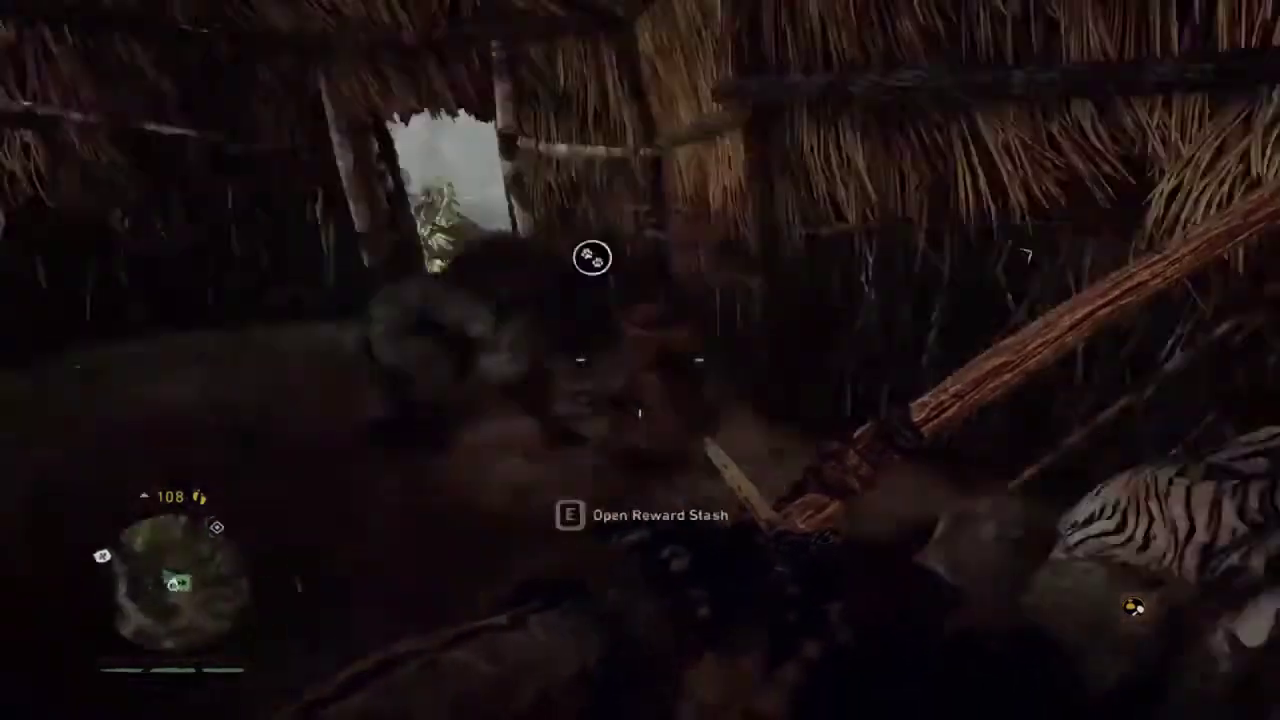
- Walk through the village to the lakeshore and examine how the Primal - Cinematic Visuals preset looks
key("w")
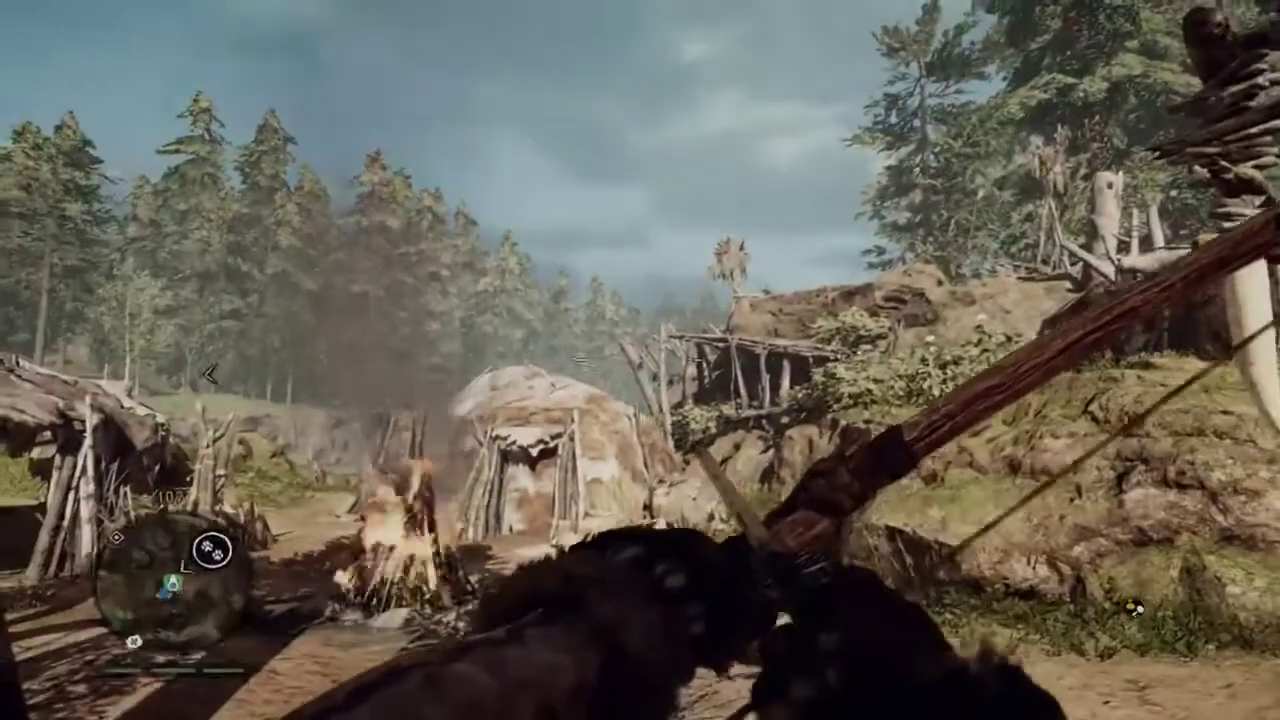
key("w")
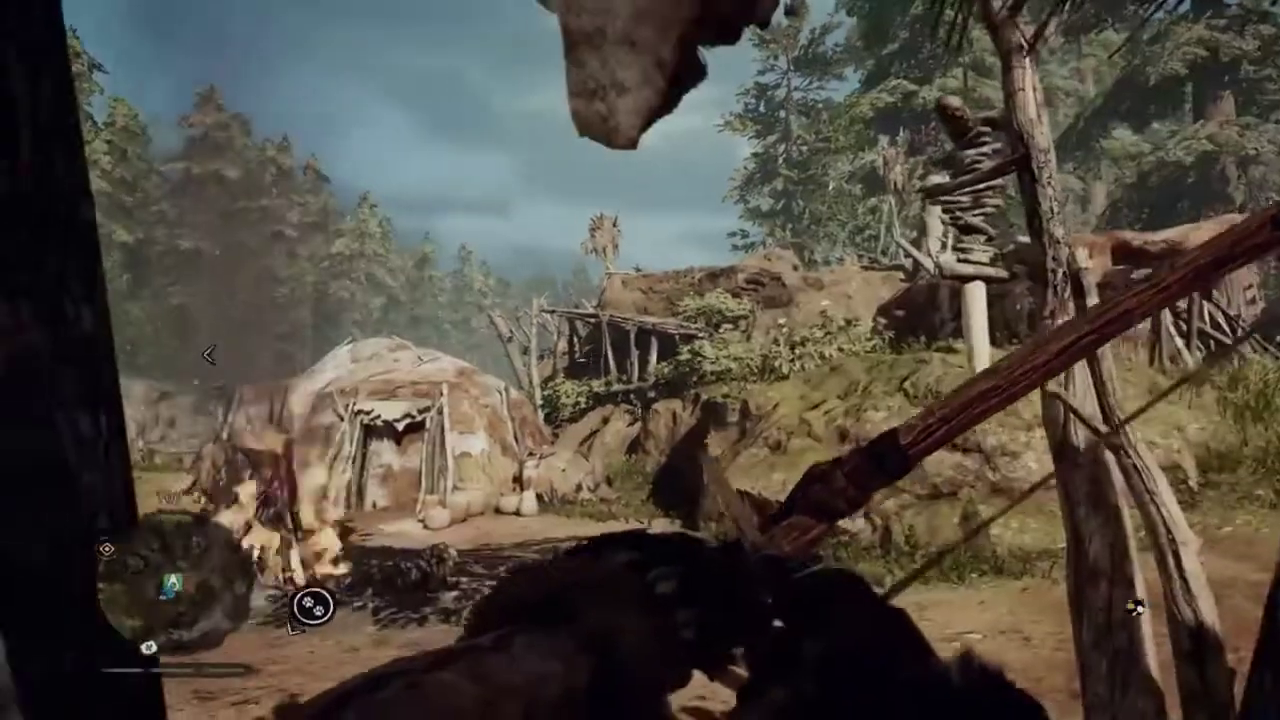
key("w")
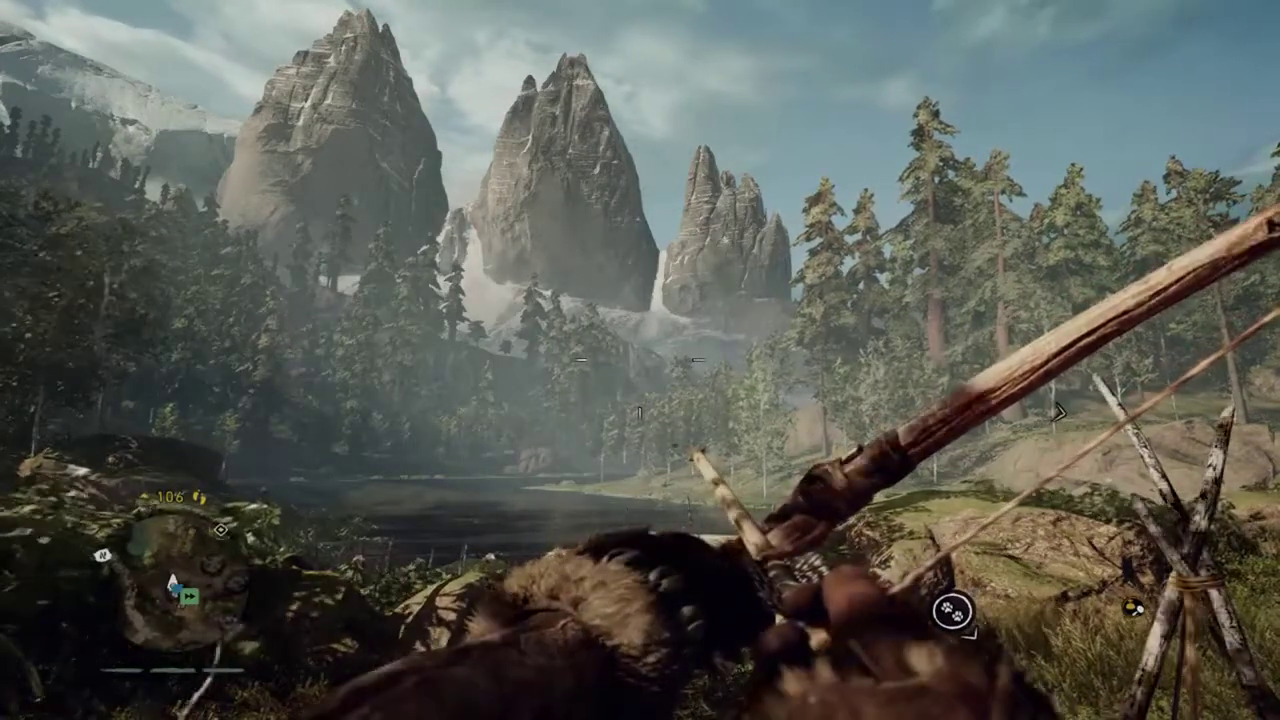
- Switch the ReShade preset to GaiaReshade, close the overlay and walk toward the lake
key("Home")
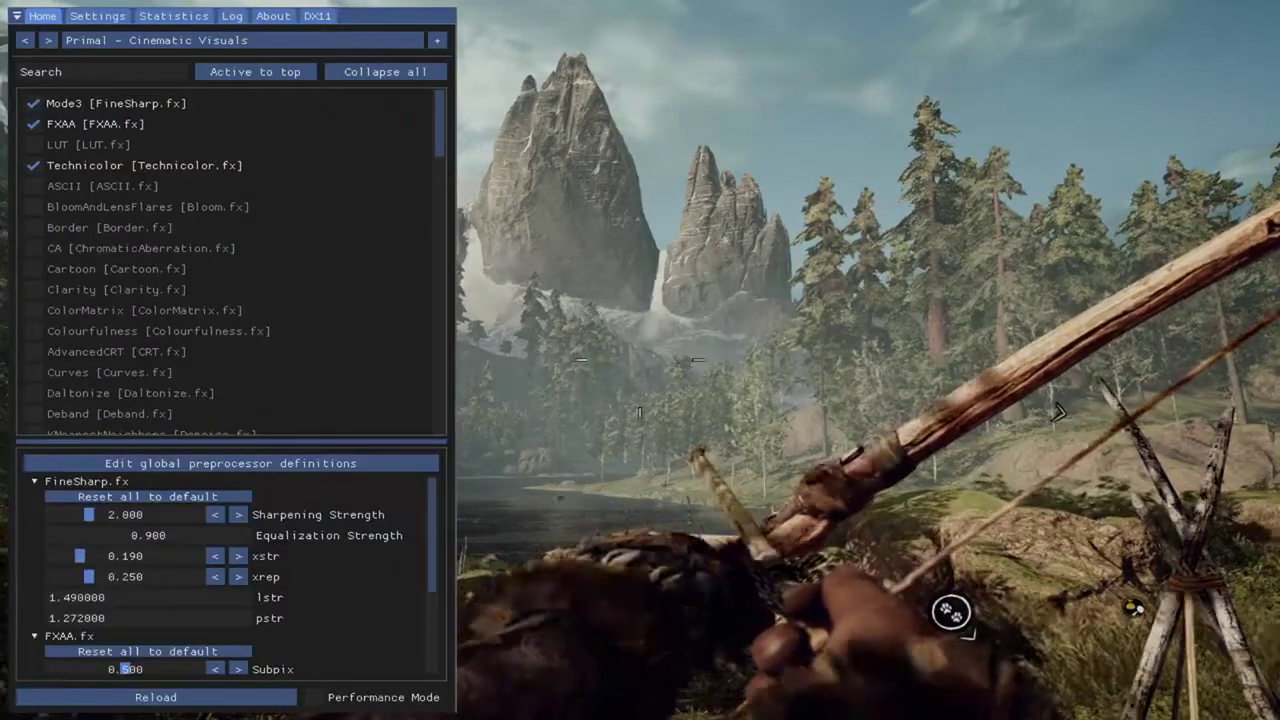
left_click(48, 40)
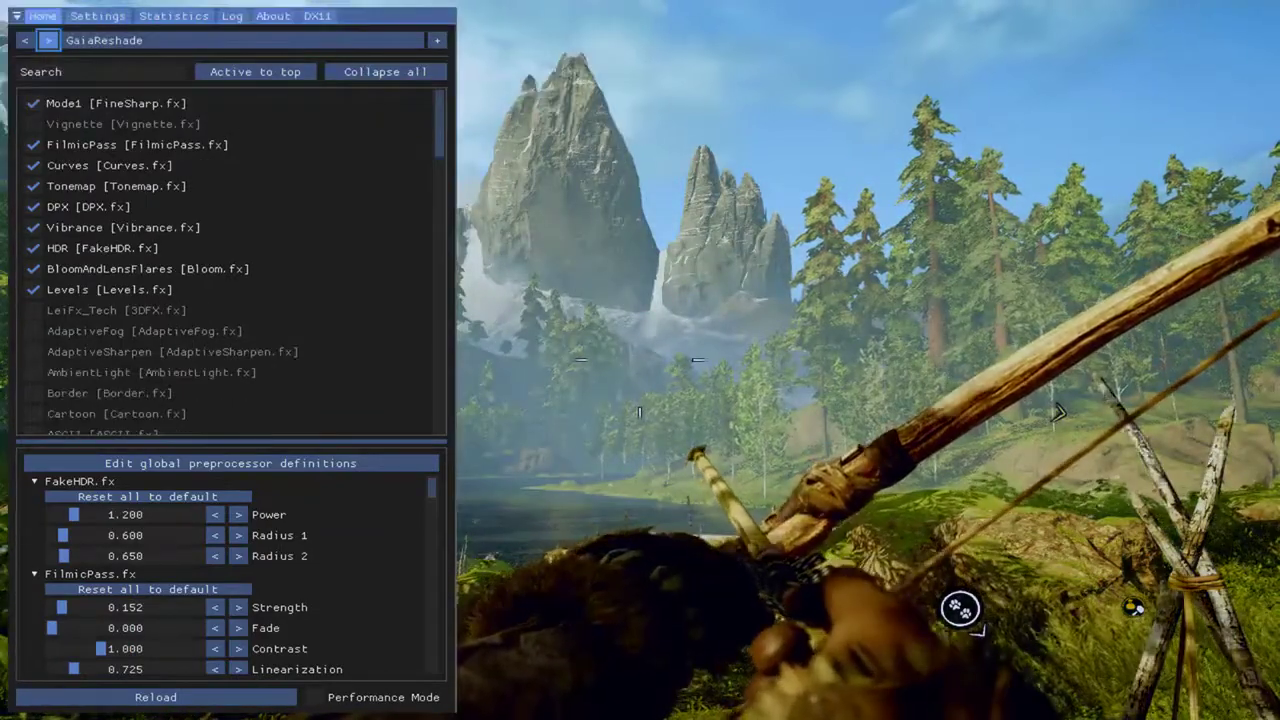
key("Home")
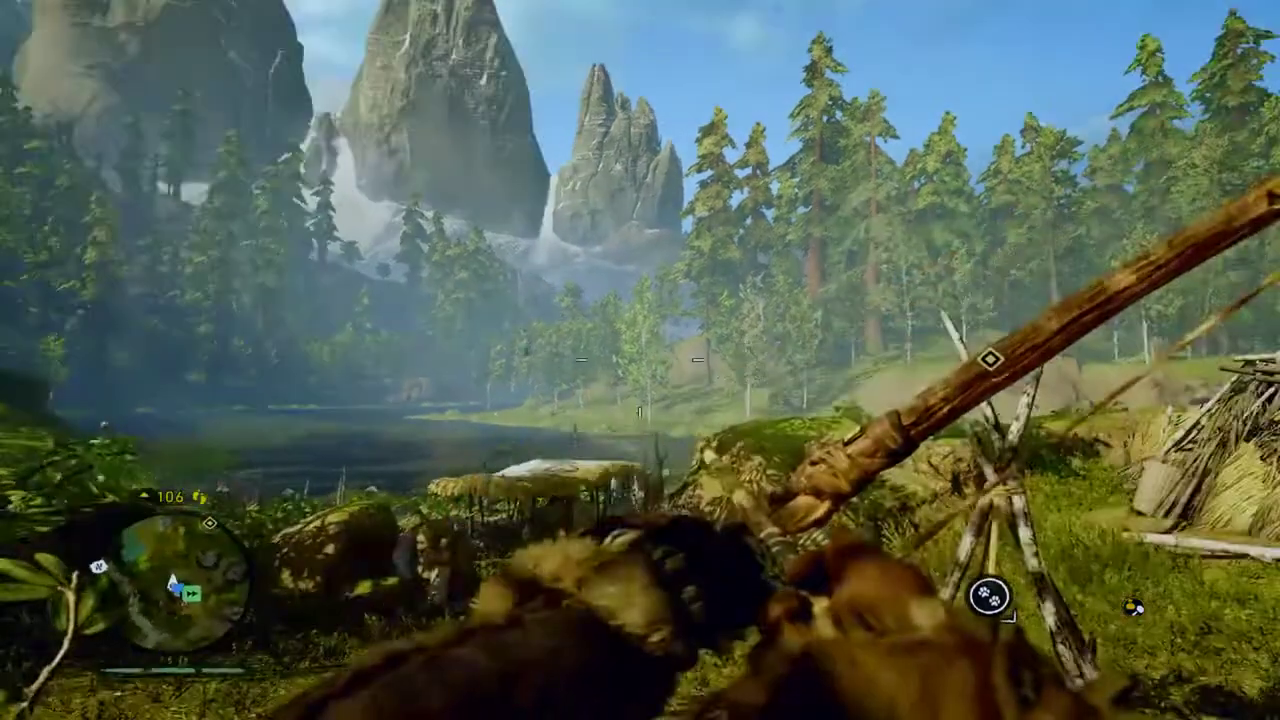
key("w")
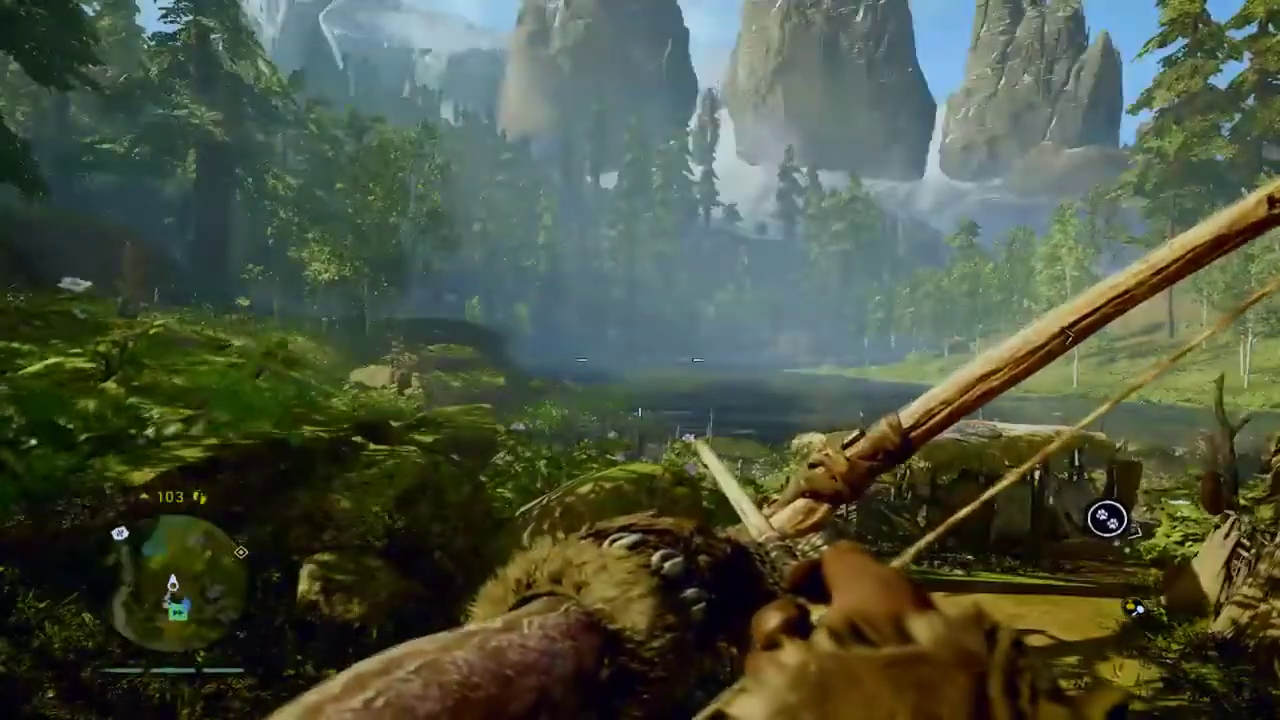
- Reopen the ReShade overlay and examine the GaiaReshade effect list from Mode1 to AmbientLight
key("Home")
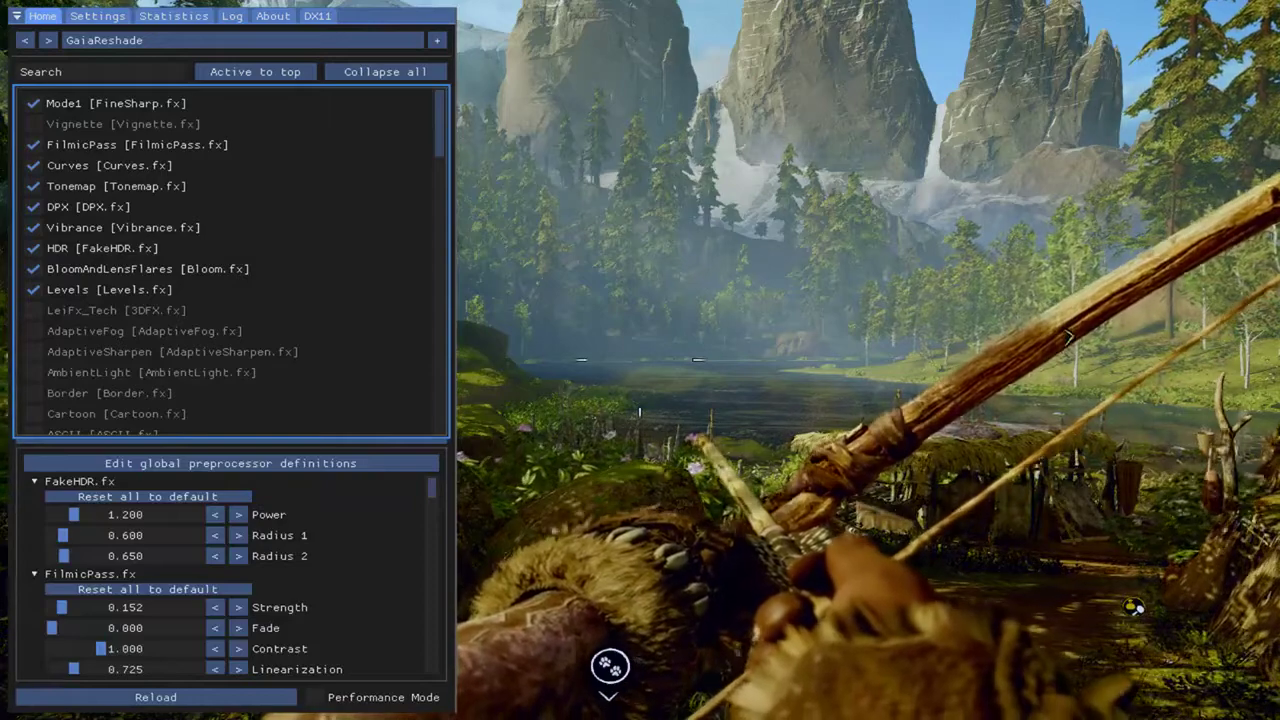
key("Down")
key("Down")
key("Down")
key("Down")
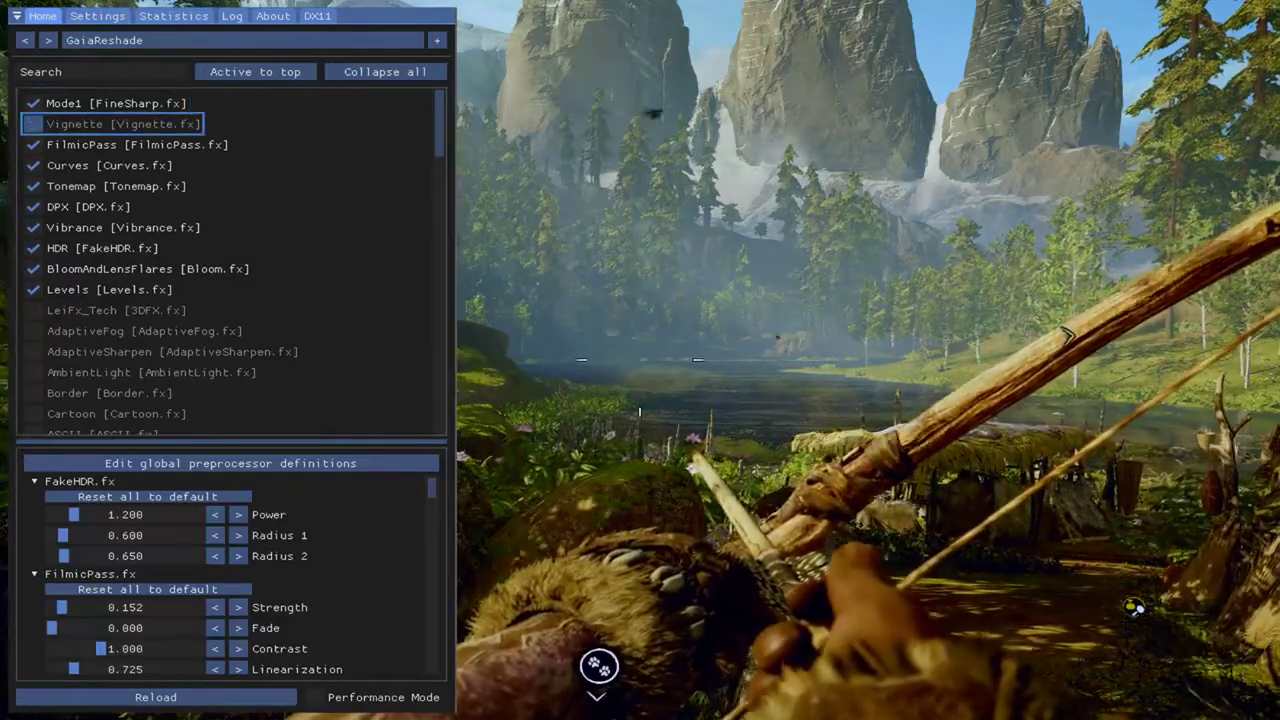
key("Down")
key("Down")
key("Down")
key("Down")
key("Down")
key("Down")
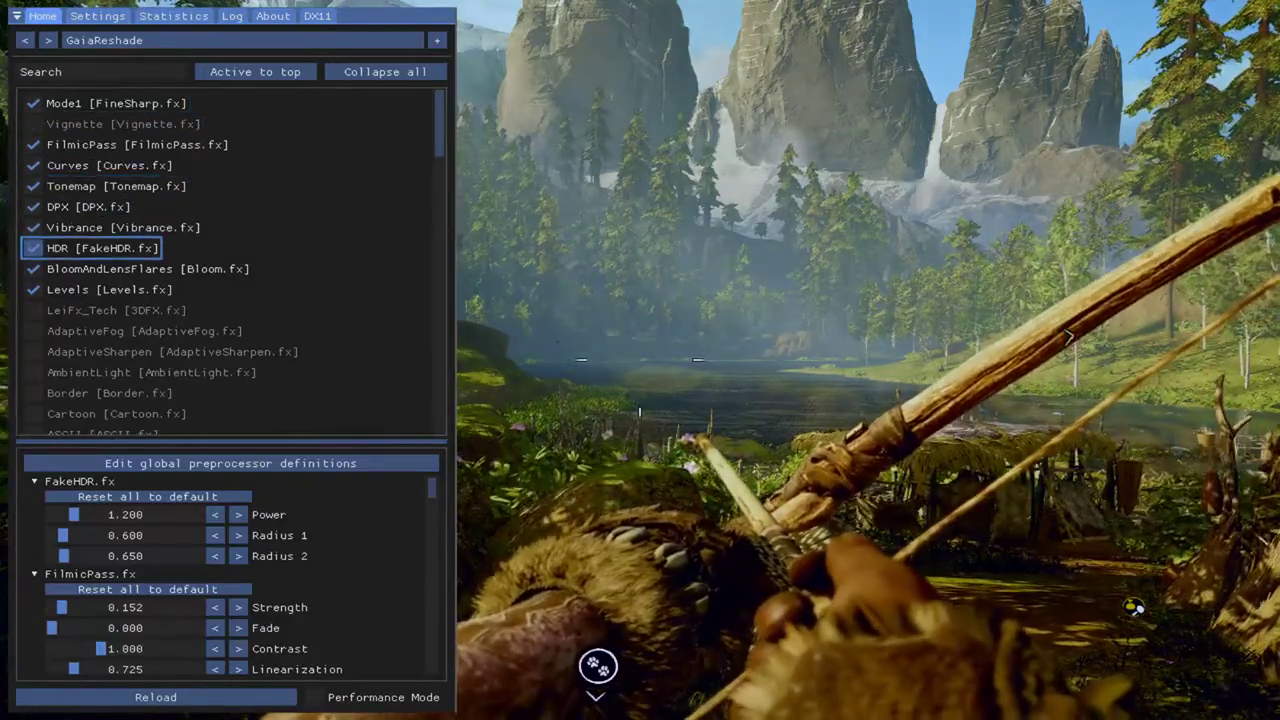
key("Down")
key("Down")
key("Down")
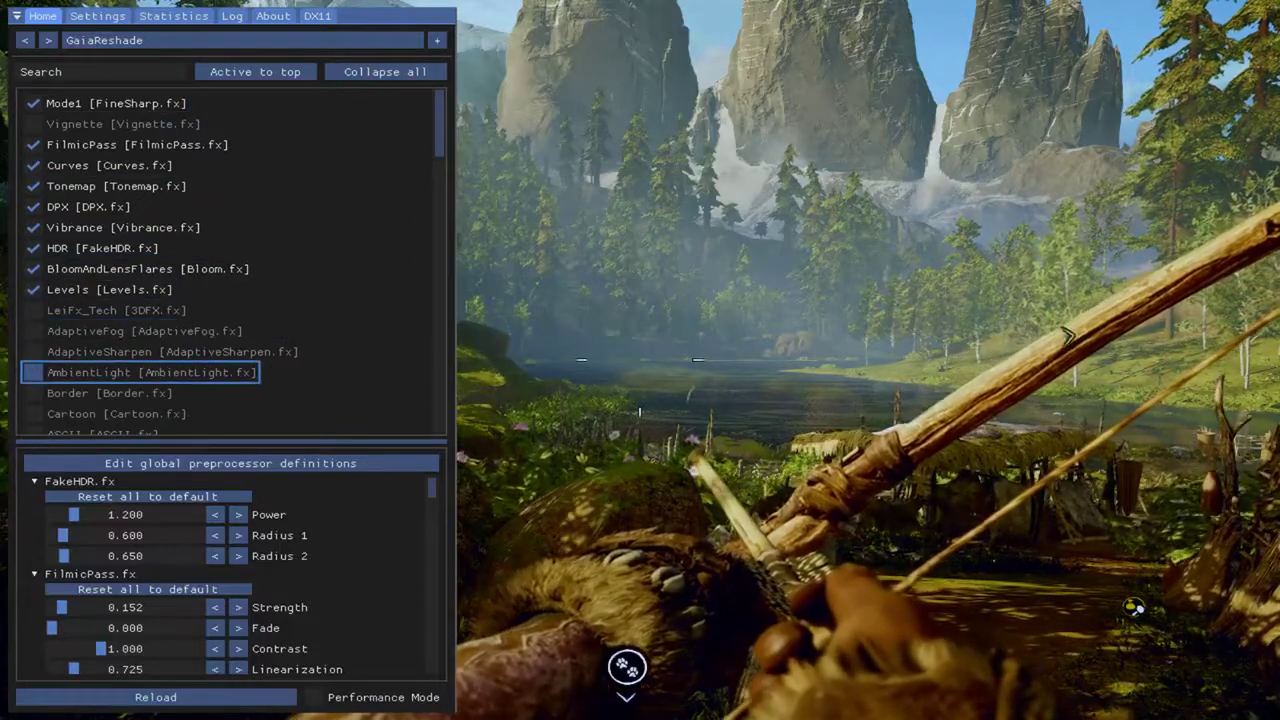
key("Up")
key("Up")
key("Up")
key("Up")
key("Up")
key("Up")
key("Up")
key("Up")
key("Up")
key("Up")
key("Up")
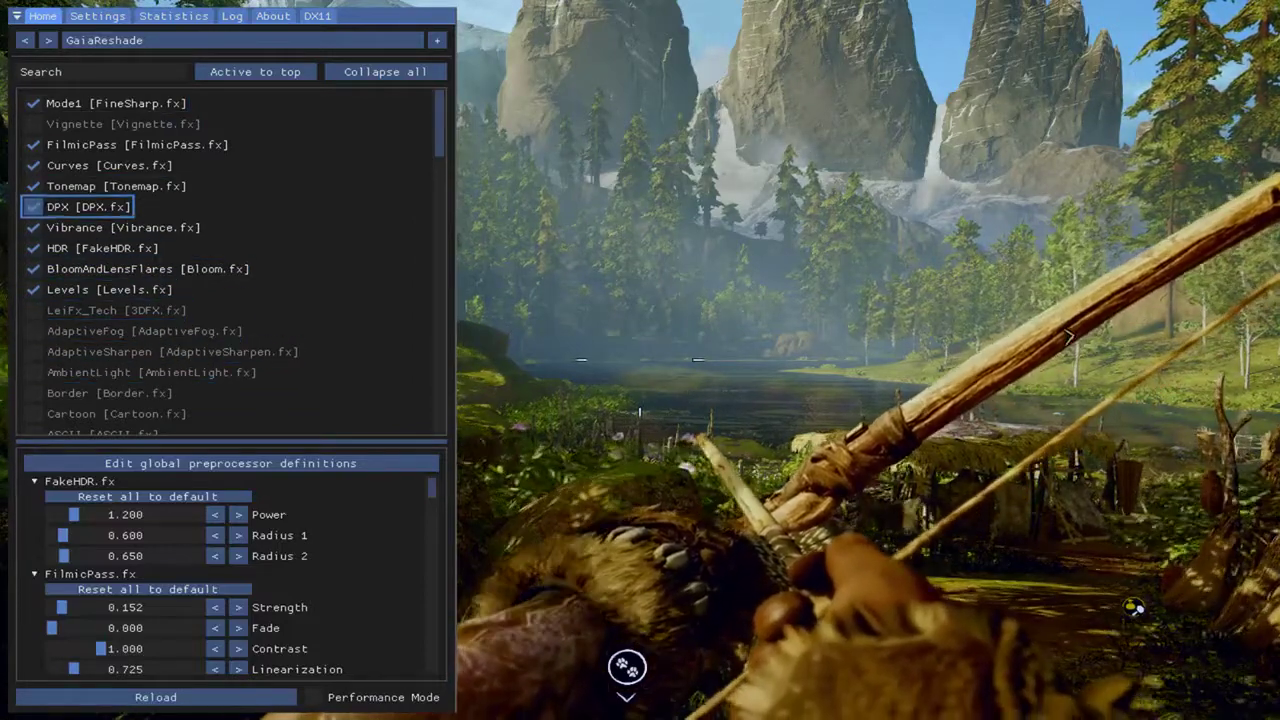
key("Up")
key("Up")
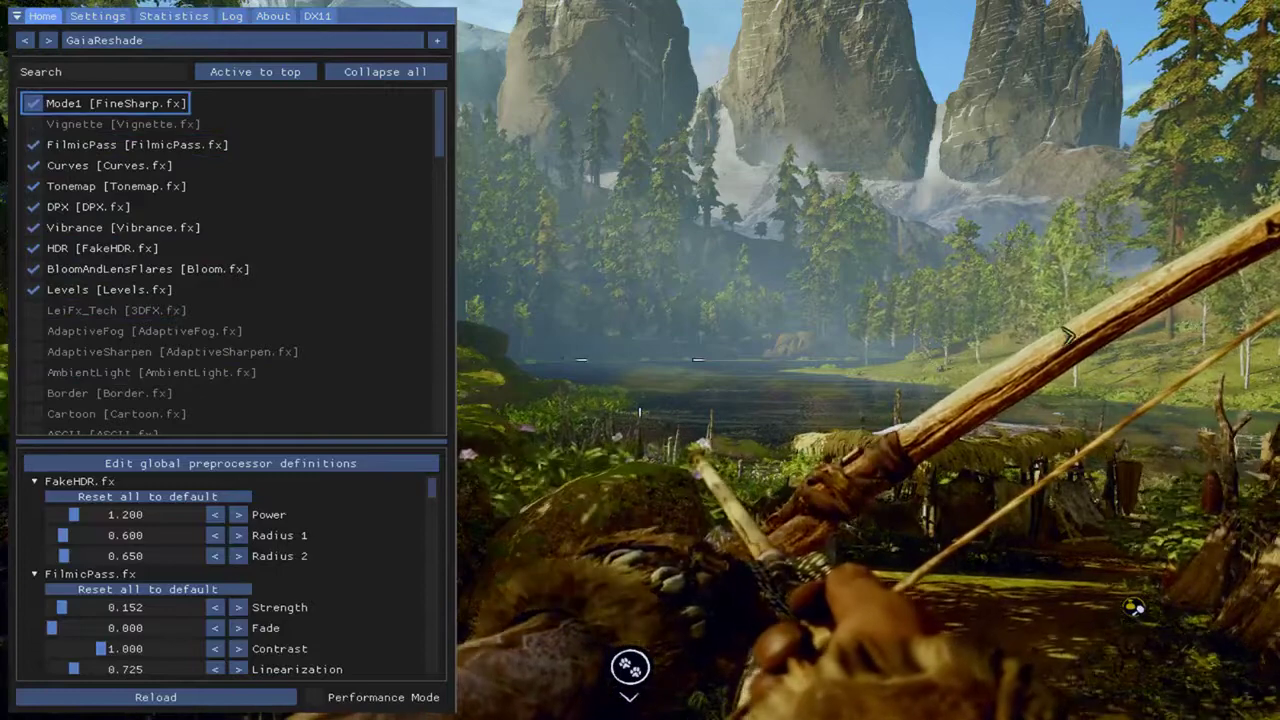
key("Down")
key("Up")
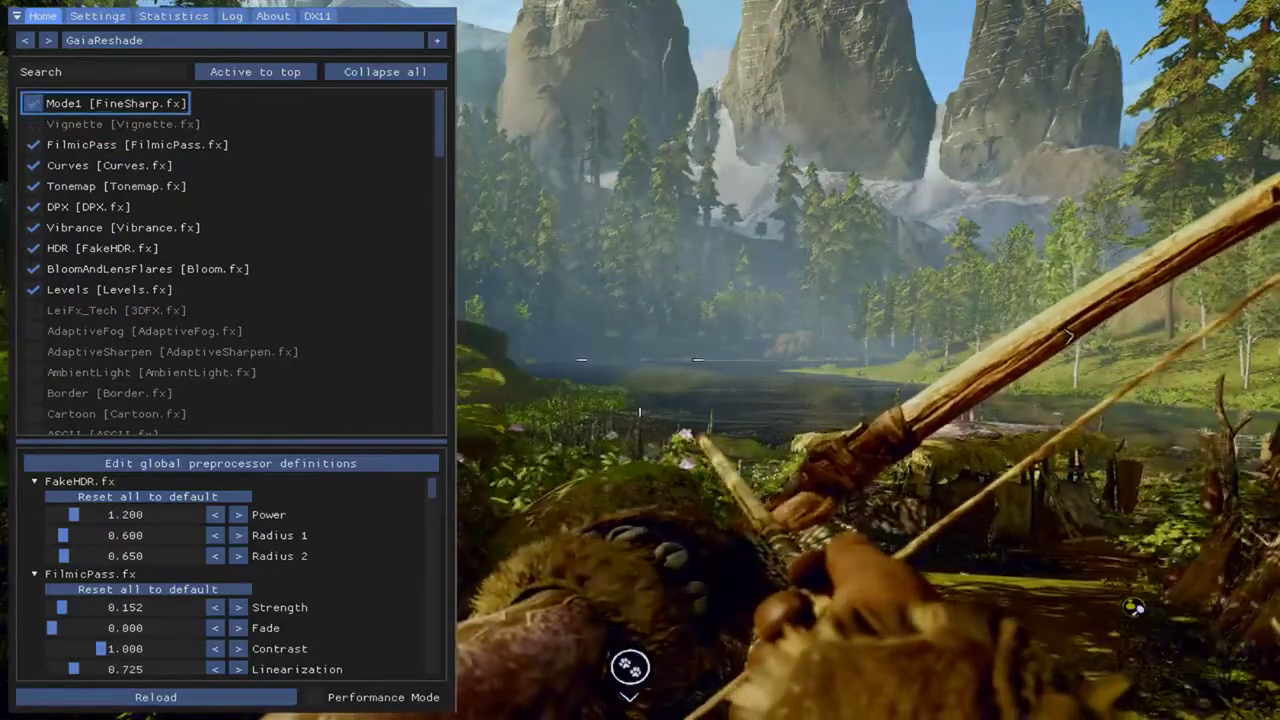
- View the ReShade general, screenshot and user interface settings, and return to the preset's effect list
key("ctrl+Tab")
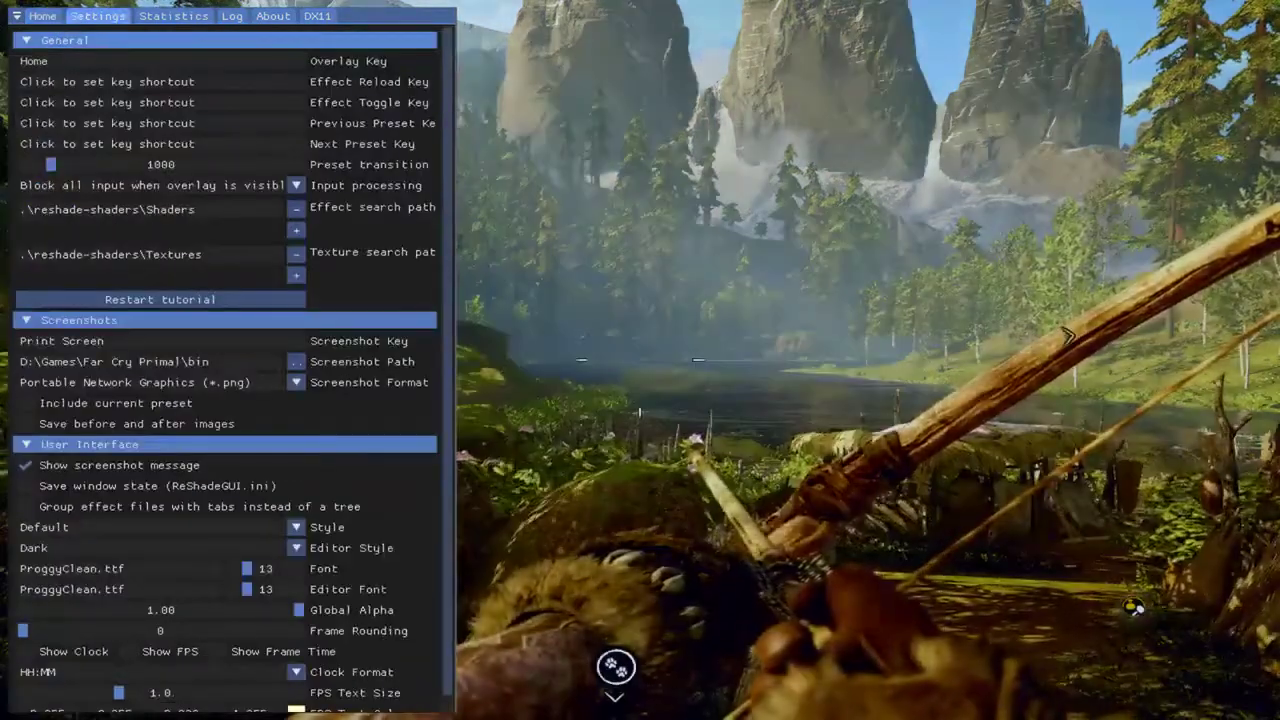
key("ctrl+Tab")
key("ctrl+Tab")
key("ctrl+Tab")
key("ctrl+Tab")
key("ctrl+Tab")
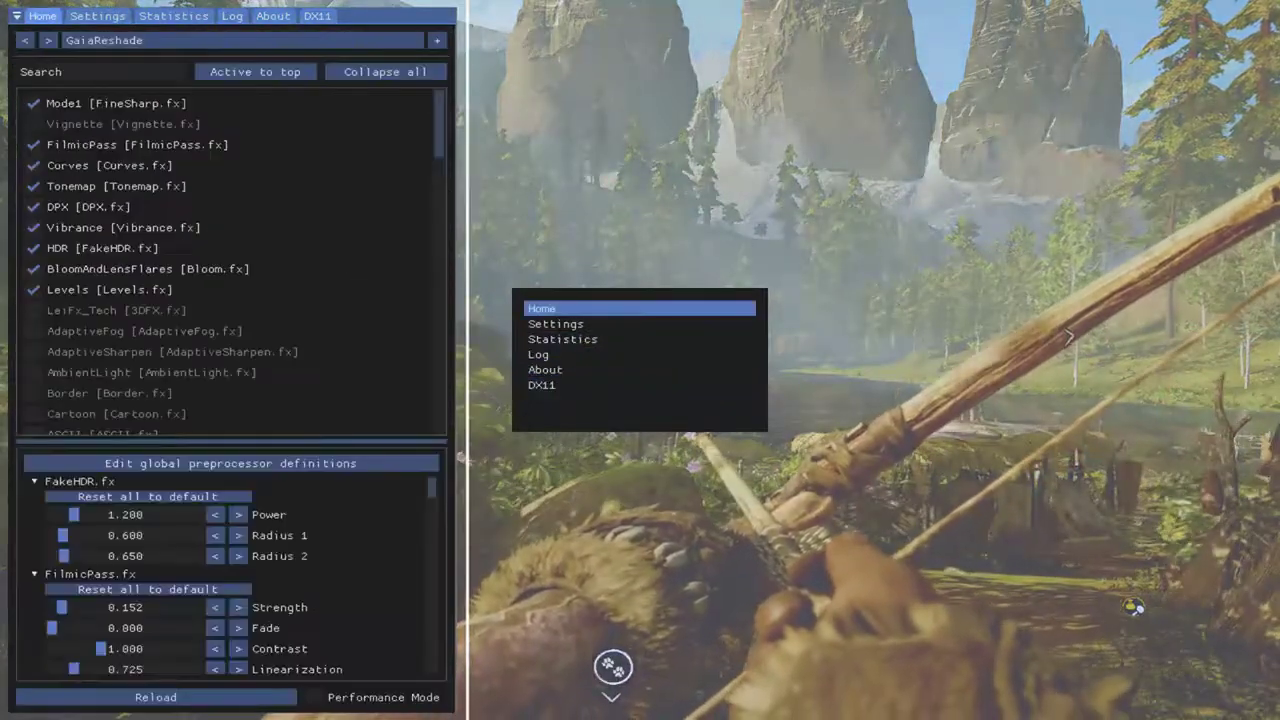
key("Down")
key("Down")
key("Down")
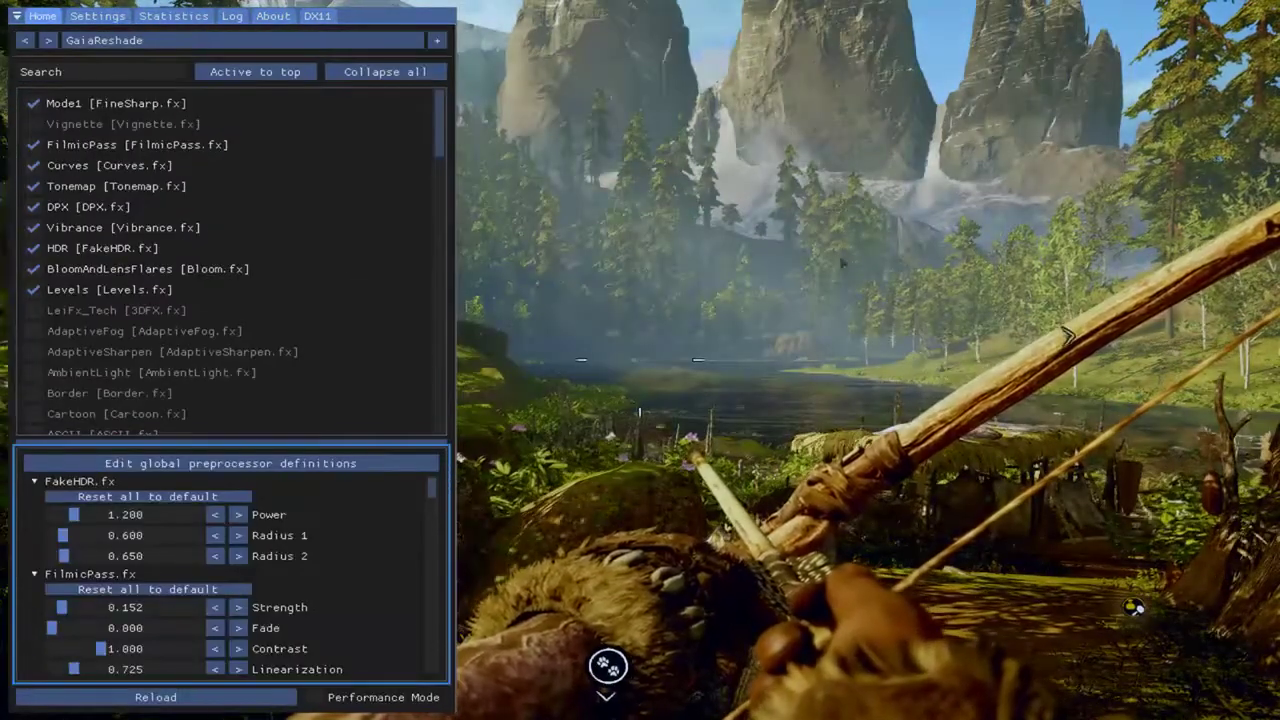
key("Up")
key("Down")
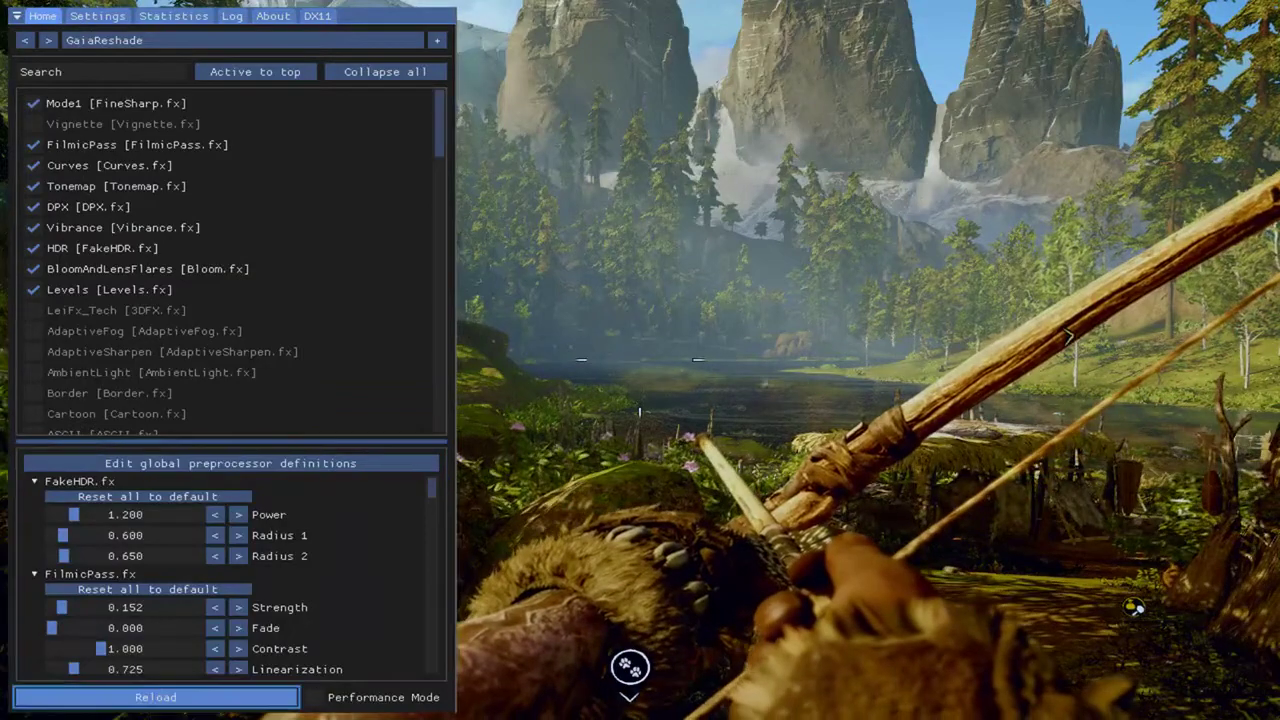
key("Up")
key("Up")
key("Up")
key("Up")
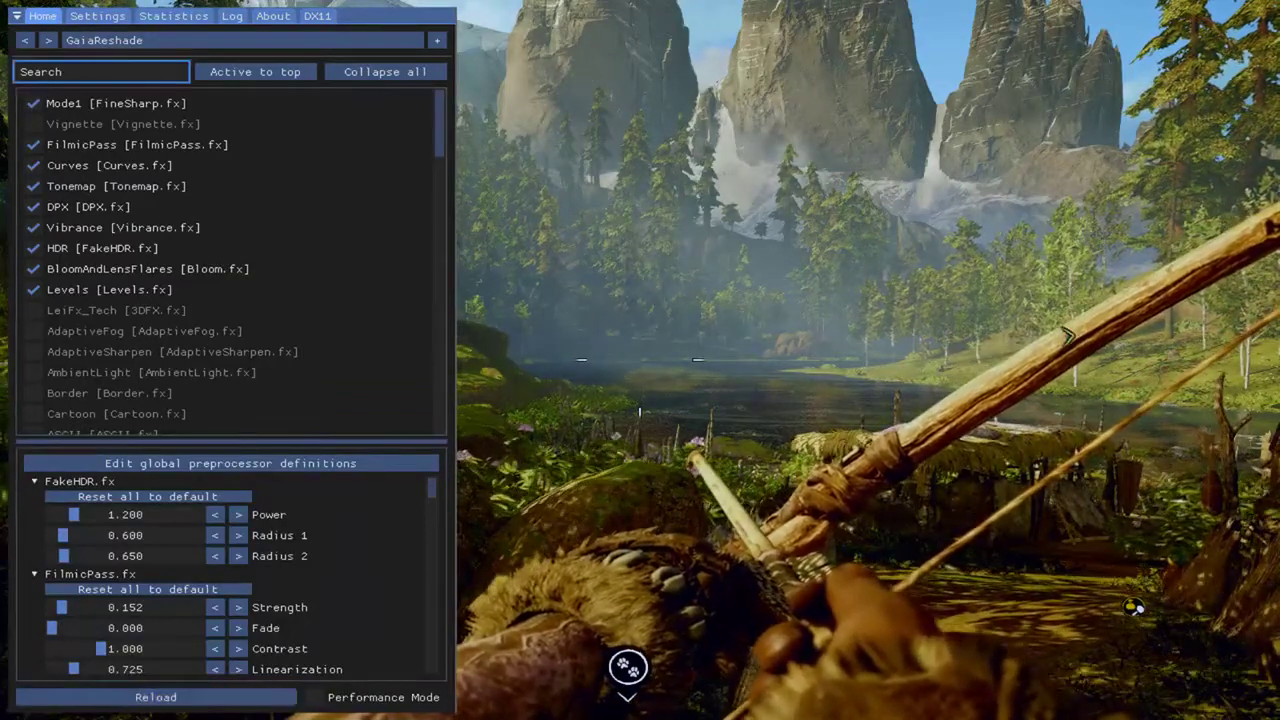
key("Down")
key("Up")
key("Down")
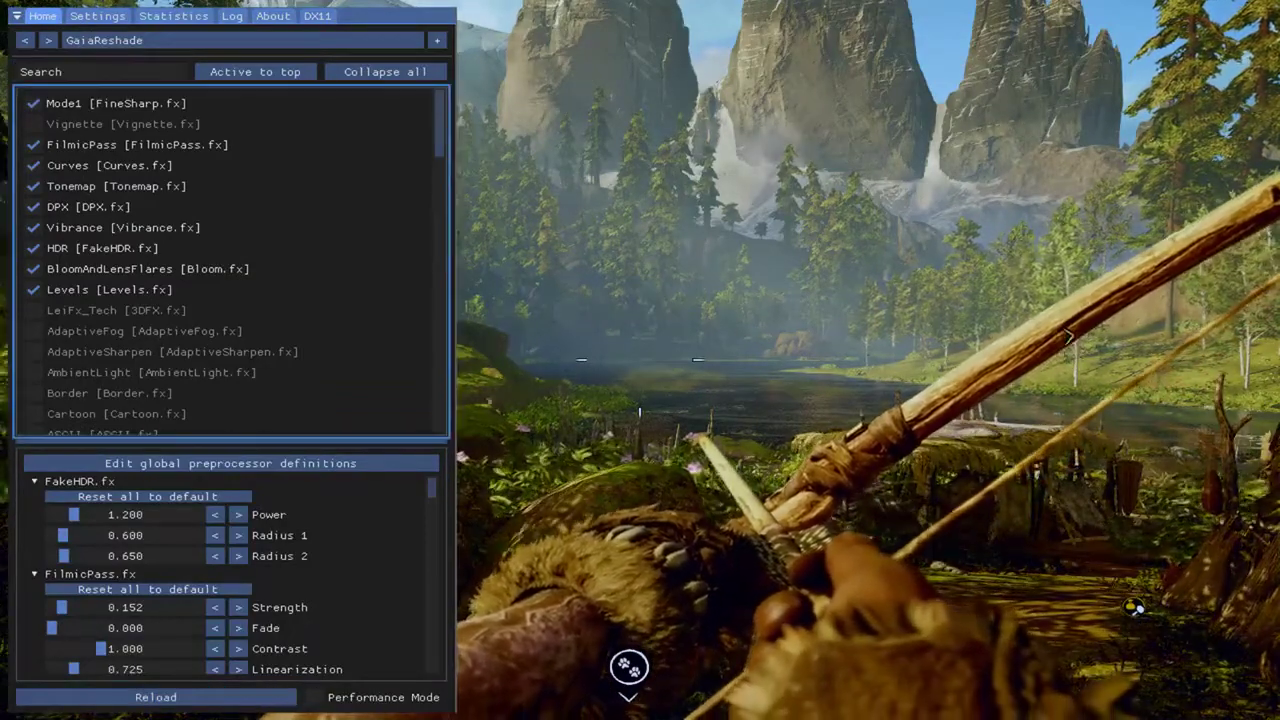
- Go through the GaiaReshade effects one by one from Vignette down to LeiFx_Tech
key("space")
key("Down")
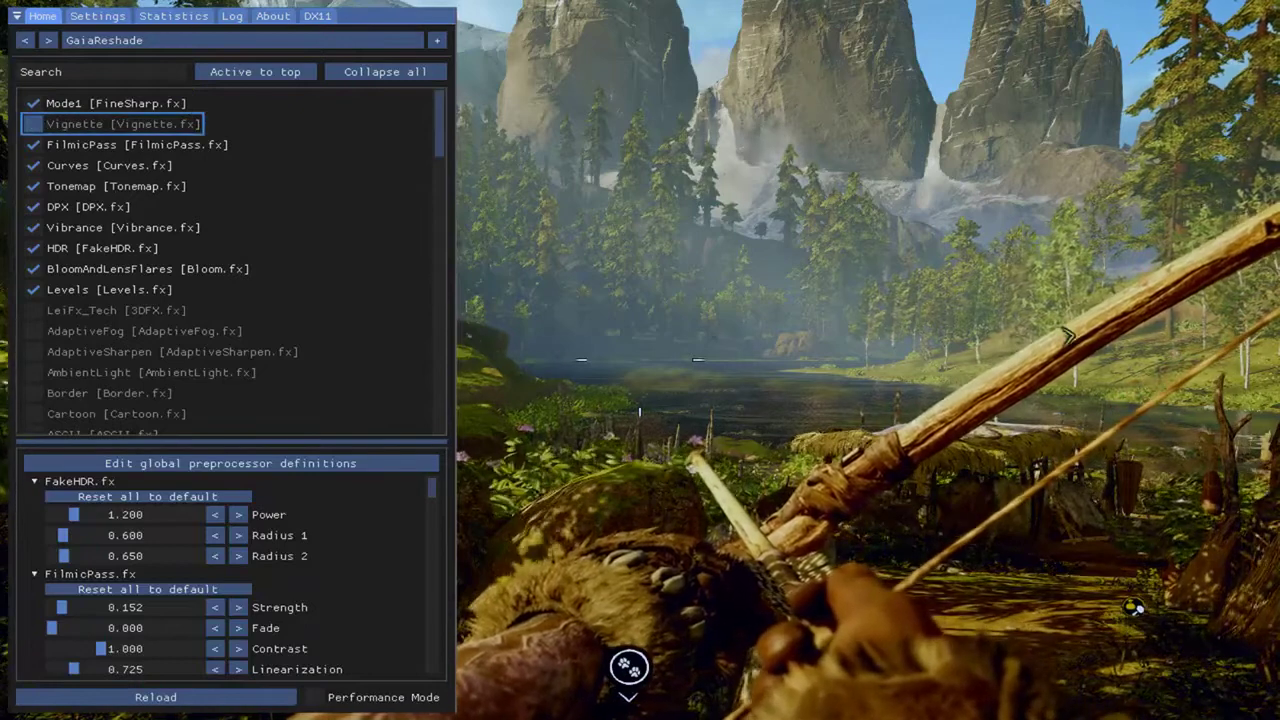
key("Down")
key("Down")
key("Down")
key("Down")
key("Down")
key("Down")
key("Down")
key("Down")
key("Down")
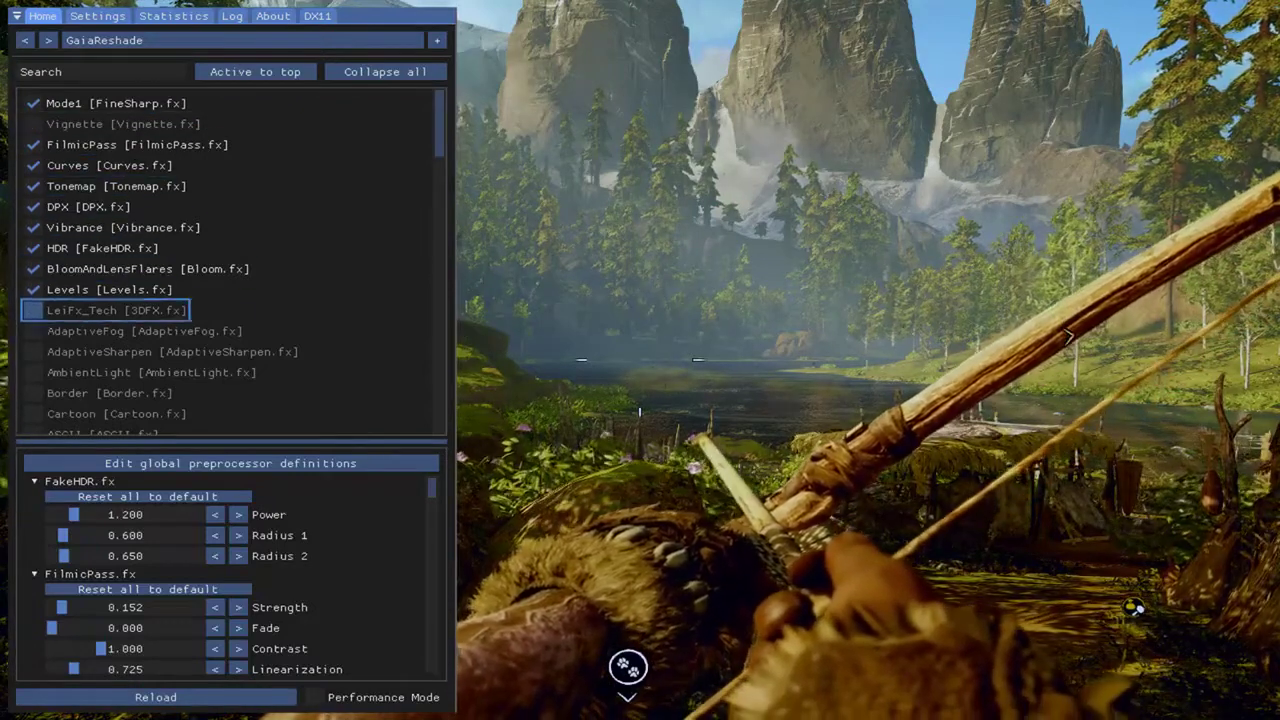
- Look through the effect list from AdaptiveFog down to ColorMatrix
key("Down")
key("Down")
key("Down")
key("Up")
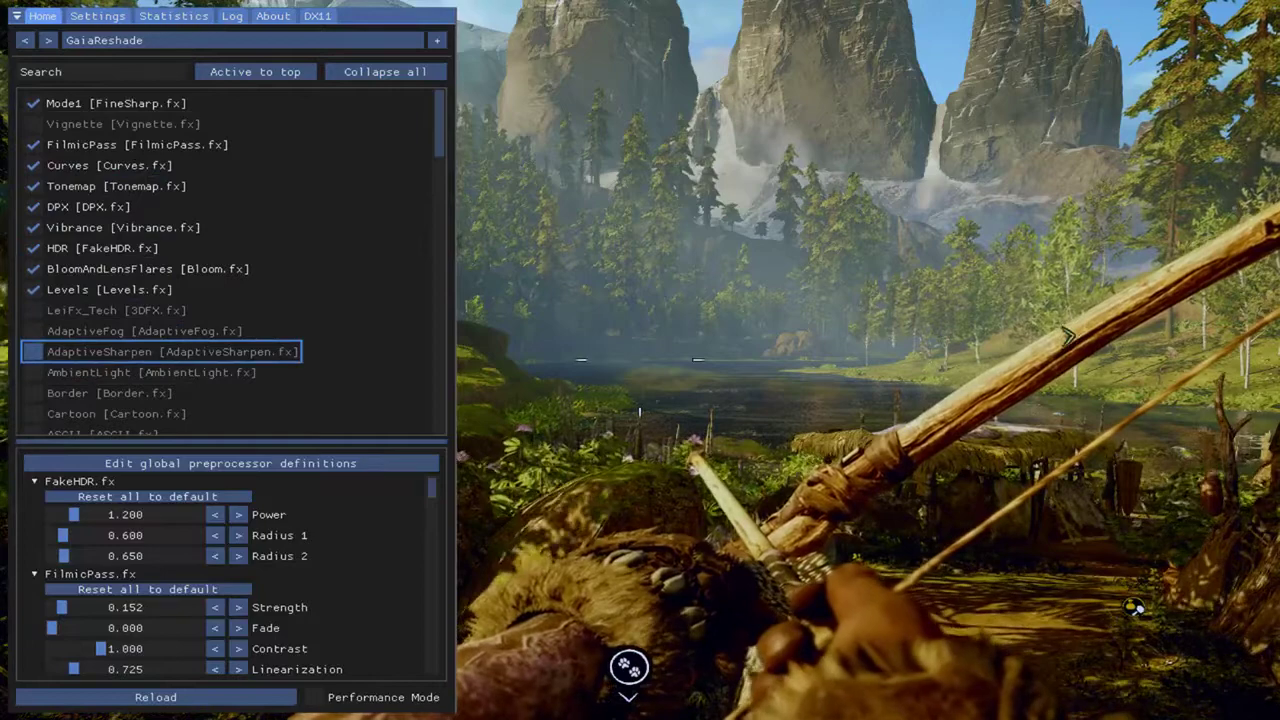
key("Down")
key("Down")
key("Down")
key("Down")
key("Down")
key("Down")
key("Down")
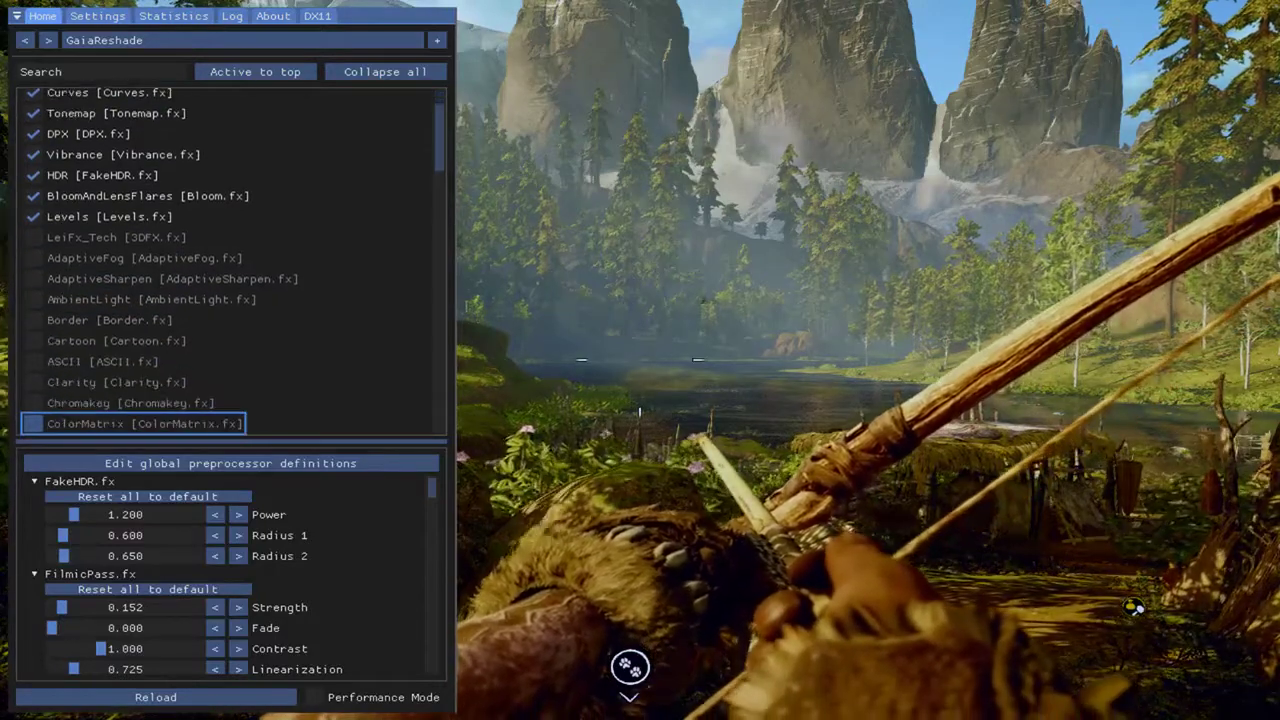
- Preview the Cartoon effect on the scene by enabling it and disabling it again
key("Up")
key("Up")
key("Up")
key("Up")
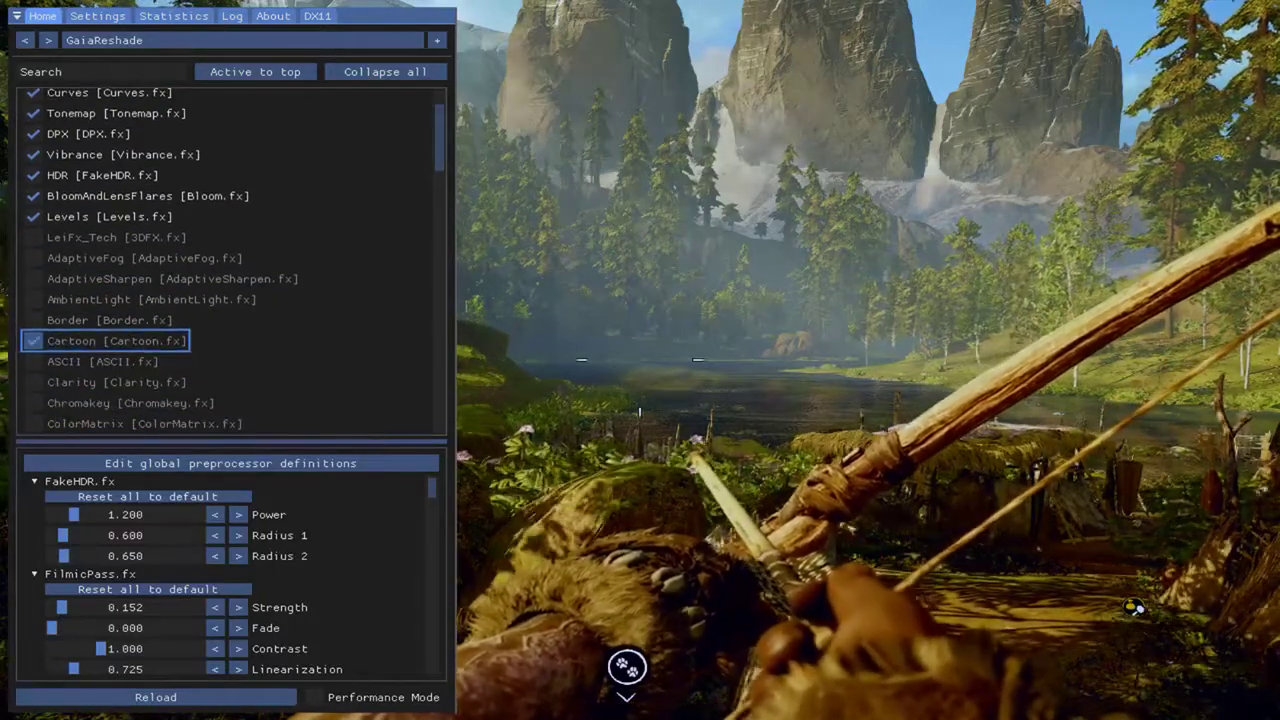
key("space")
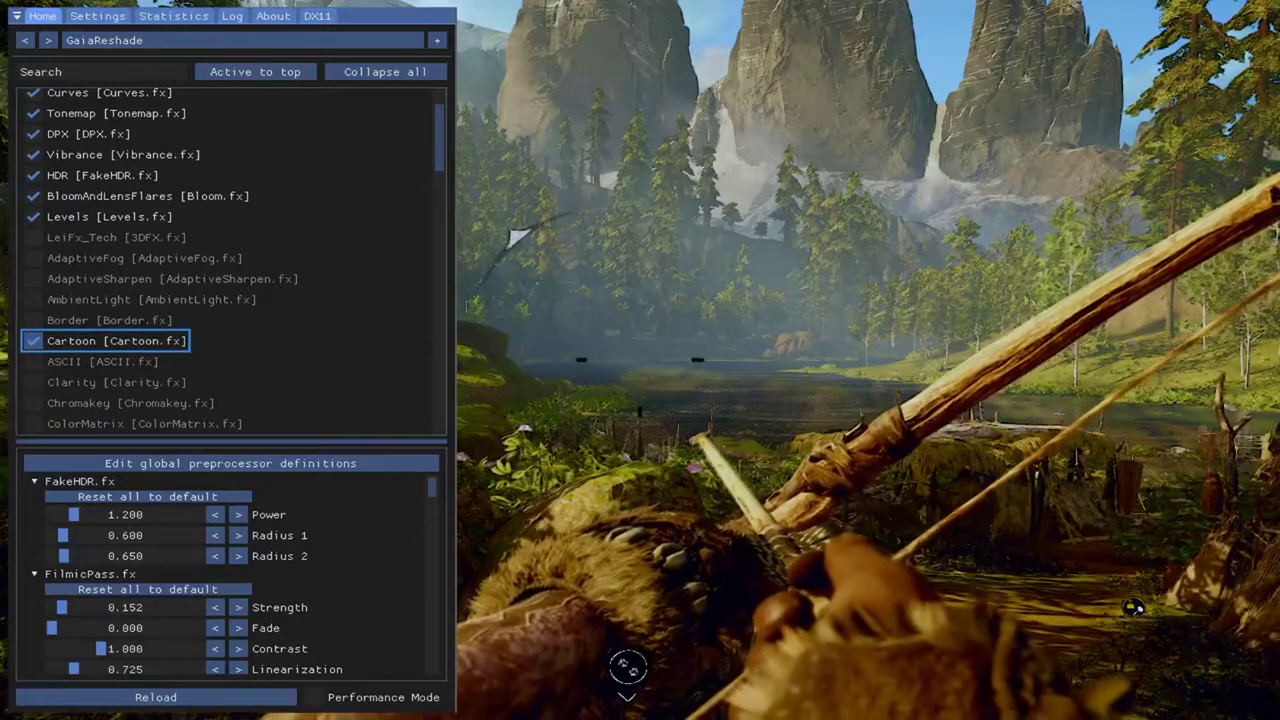
key("space")
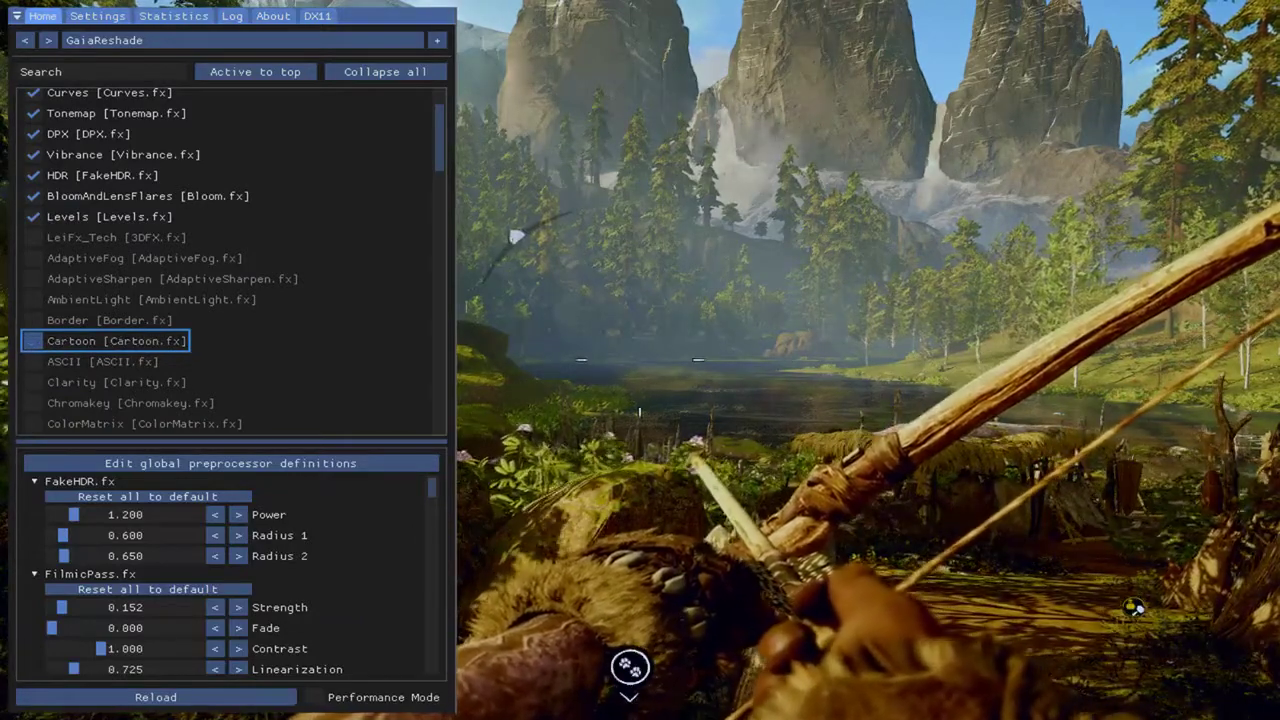
- Preview the ASCII effect by briefly enabling it, and check the Clarity and Chromakey entries
key("Down")
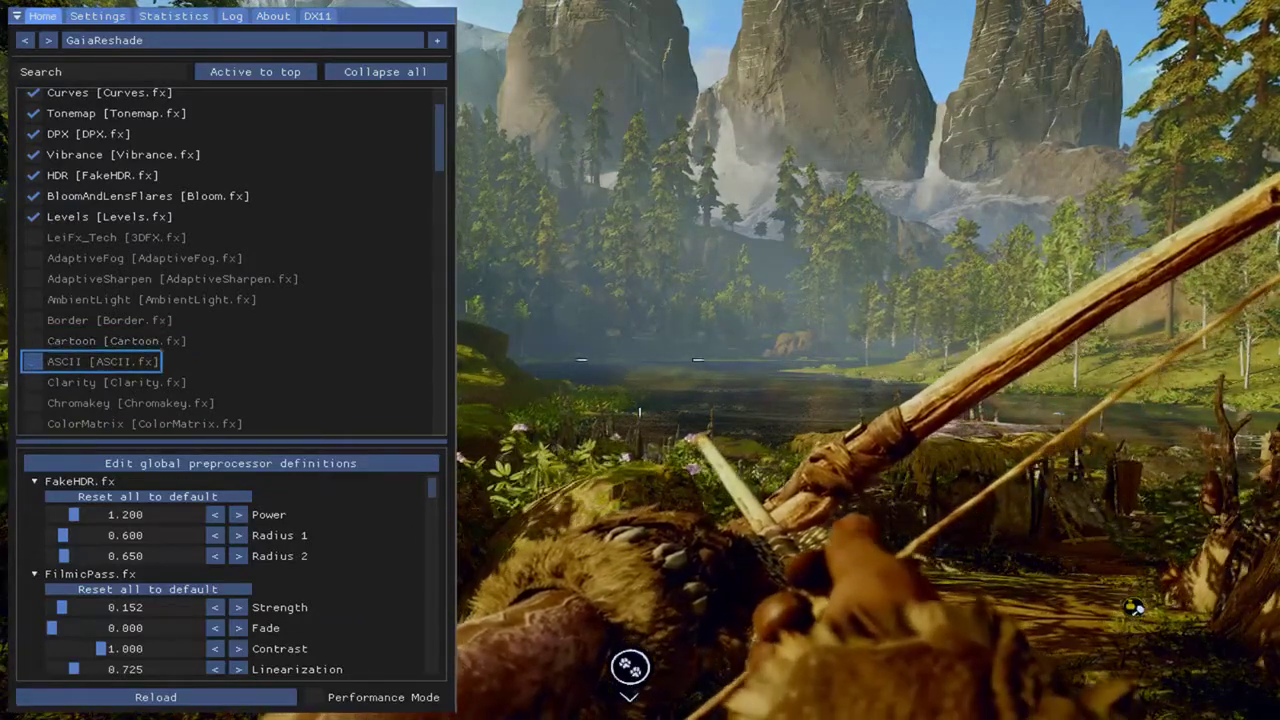
key("space")
key("space")
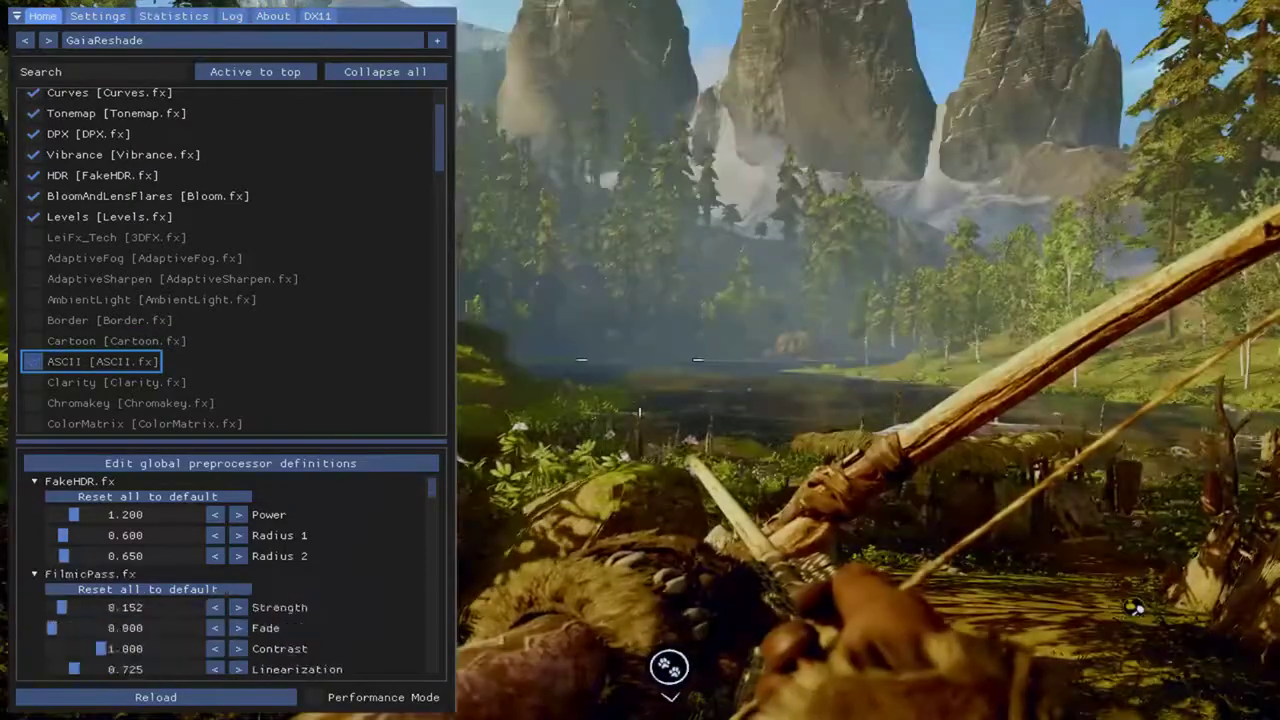
key("Down")
key("Down")
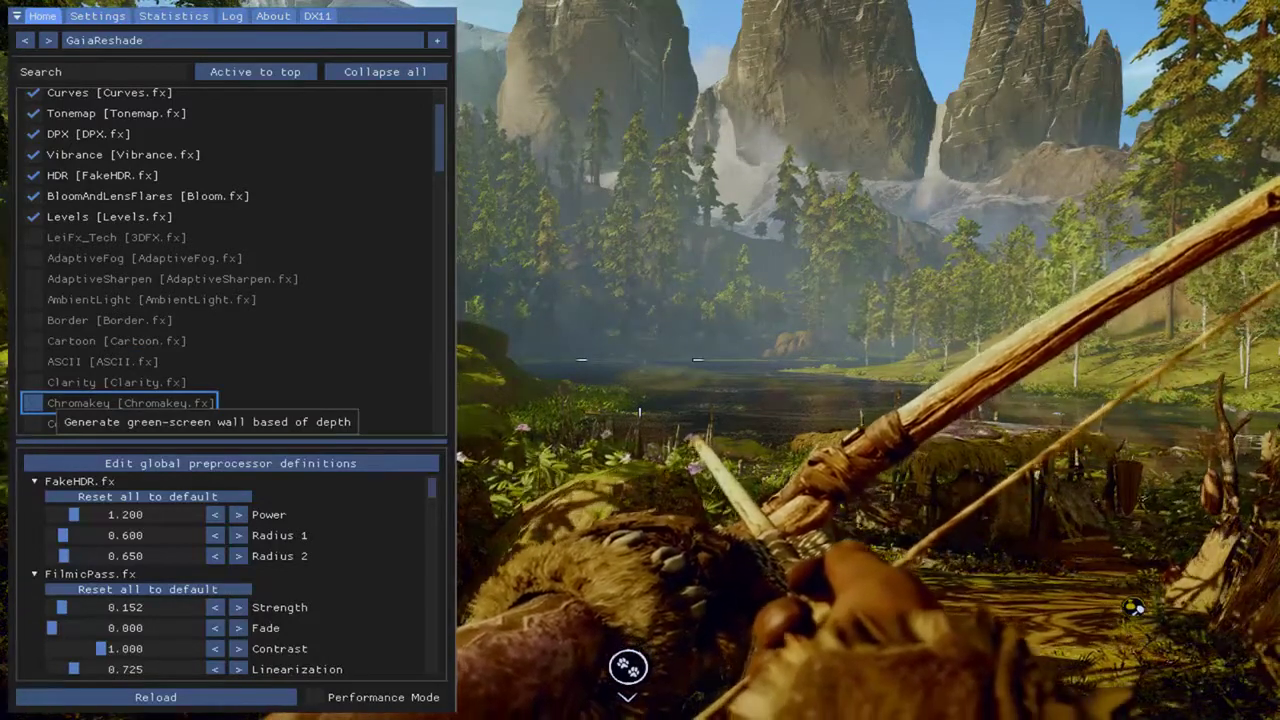
key("Up")
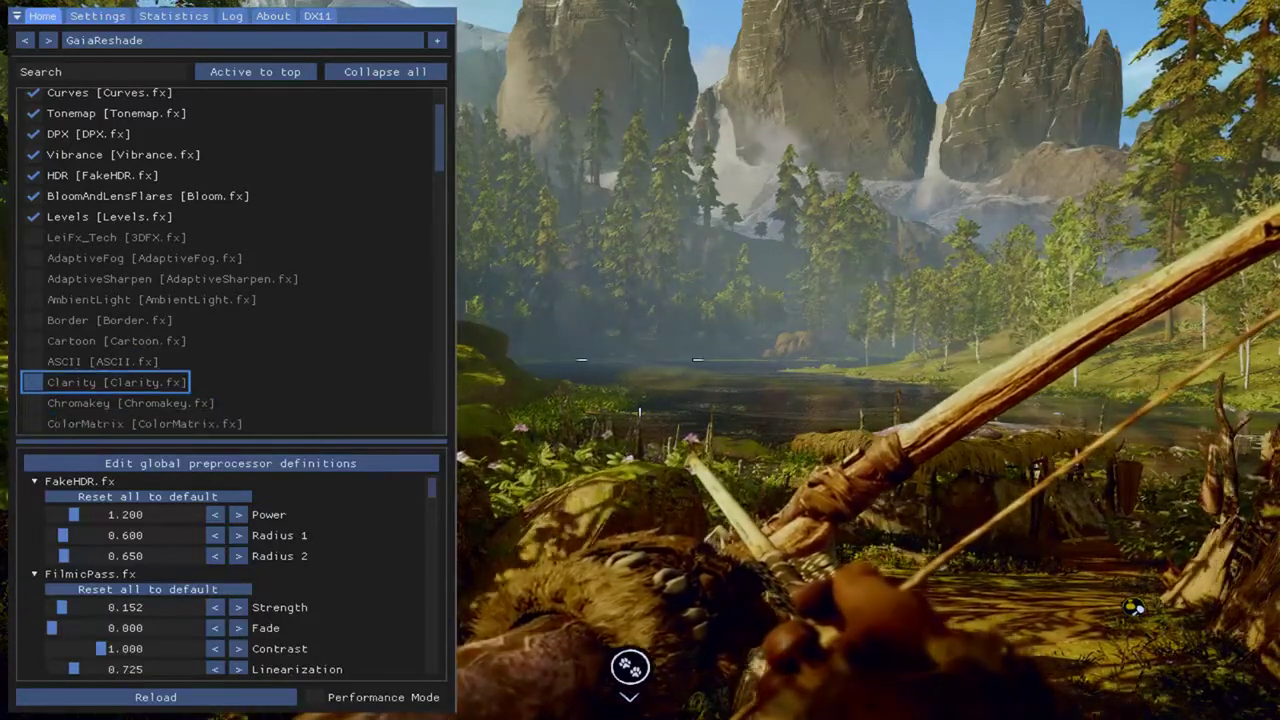
- Preview the Colourfulness effect on the scene and leave it disabled
key("Down")
key("Down")
key("Down")
key("Down")
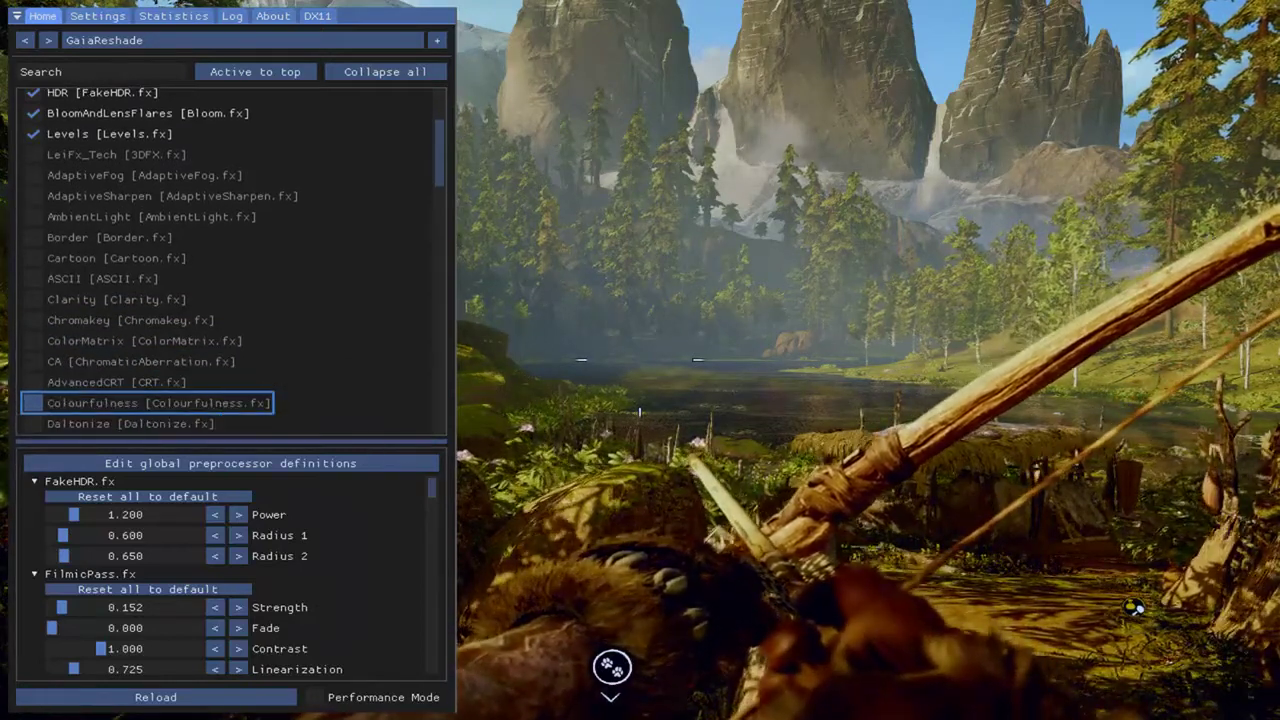
key("space")
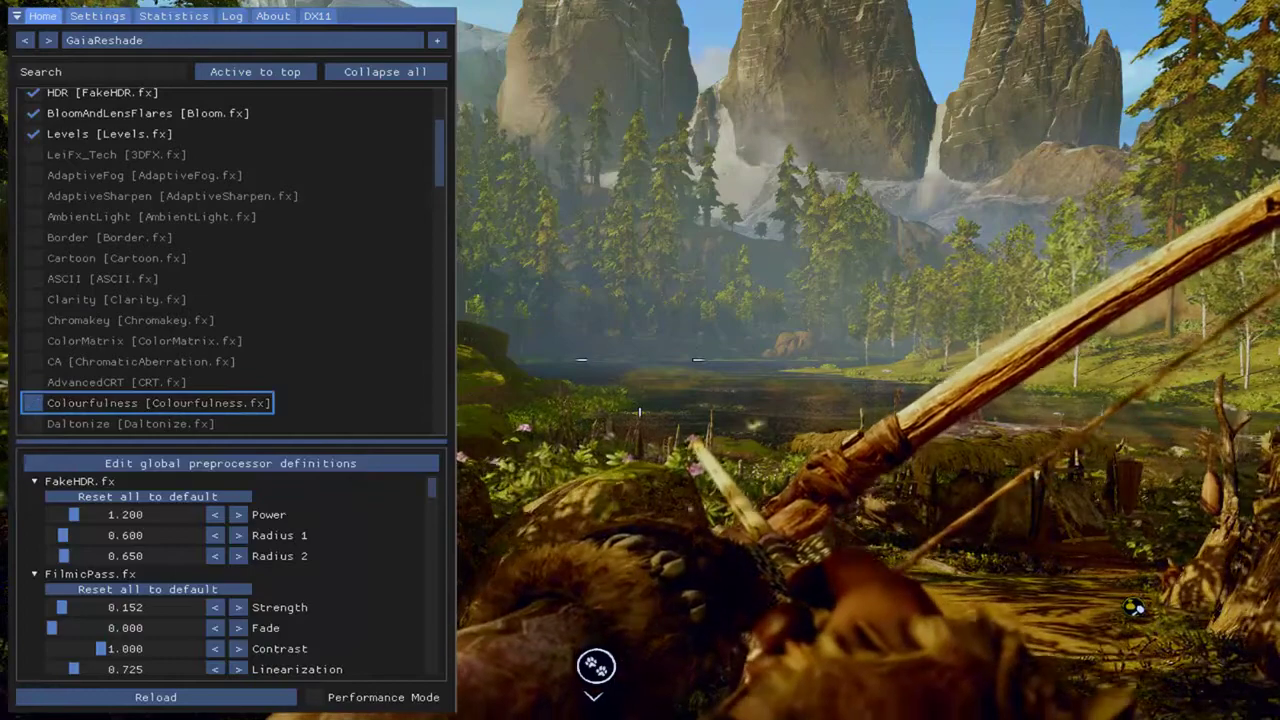
key("space")
- Preview the Daltonize and DepthHaze effects in turn, leaving both disabled
key("Down")
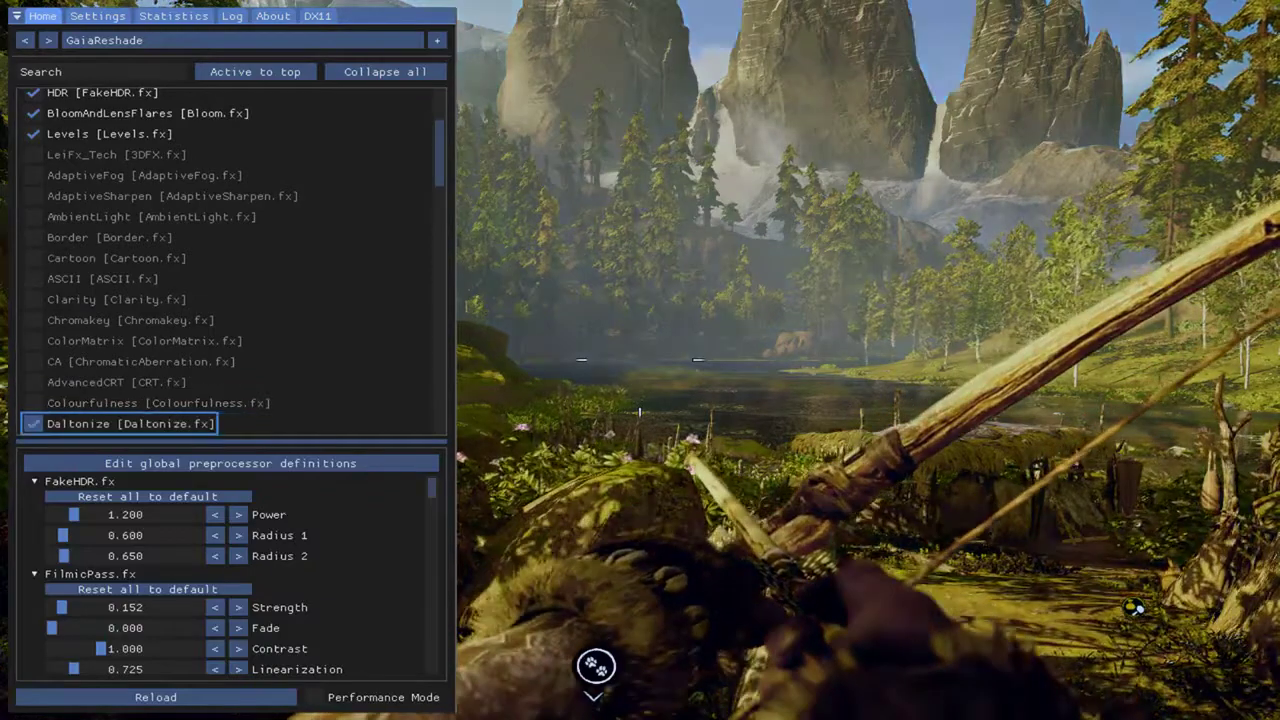
key("Down")
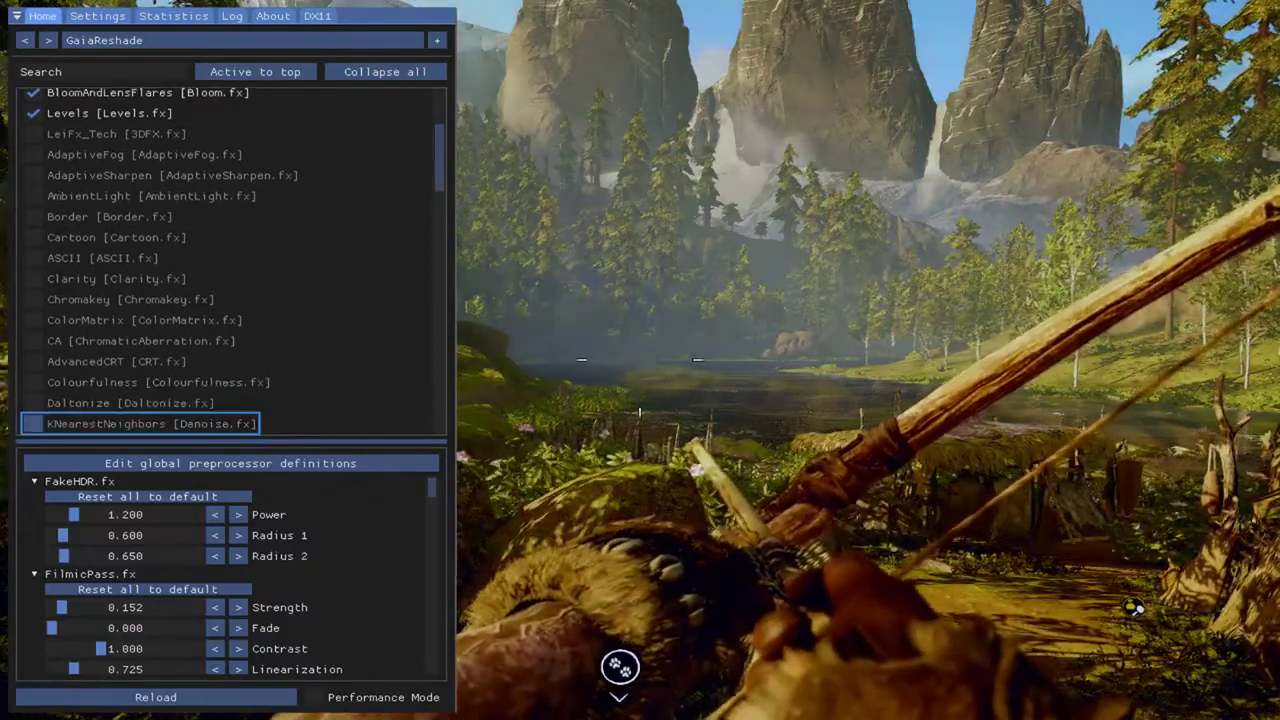
key("Down")
key("space")
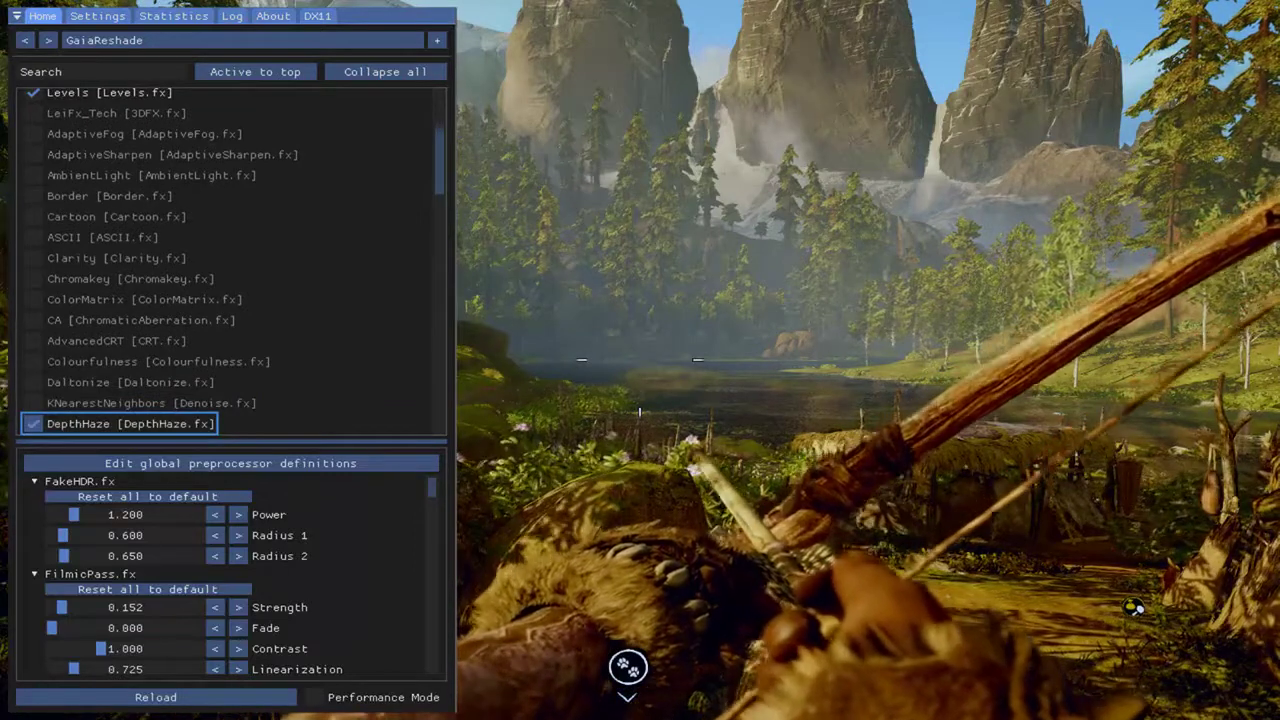
key("space")
key("space")
key("space")
- Preview the RingDOF and MagicDOF effects and read the description of DisplayDepth
key("Down")
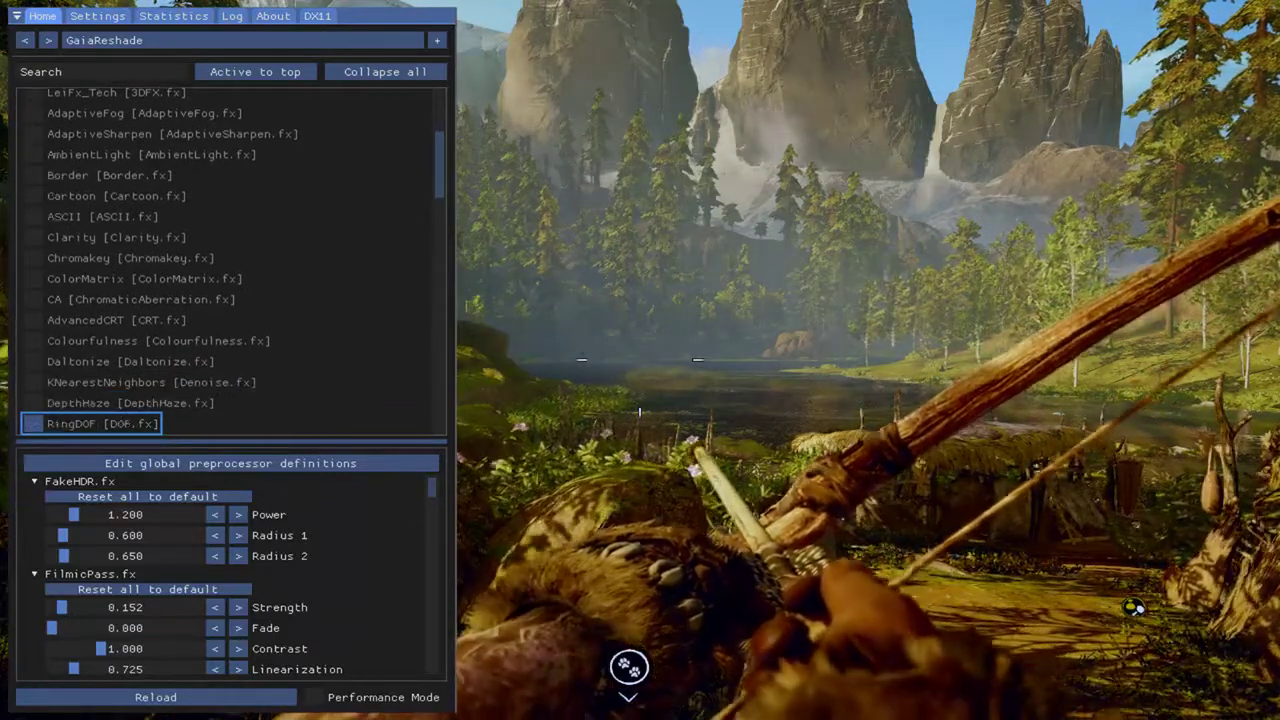
key("Down")
key("Up")
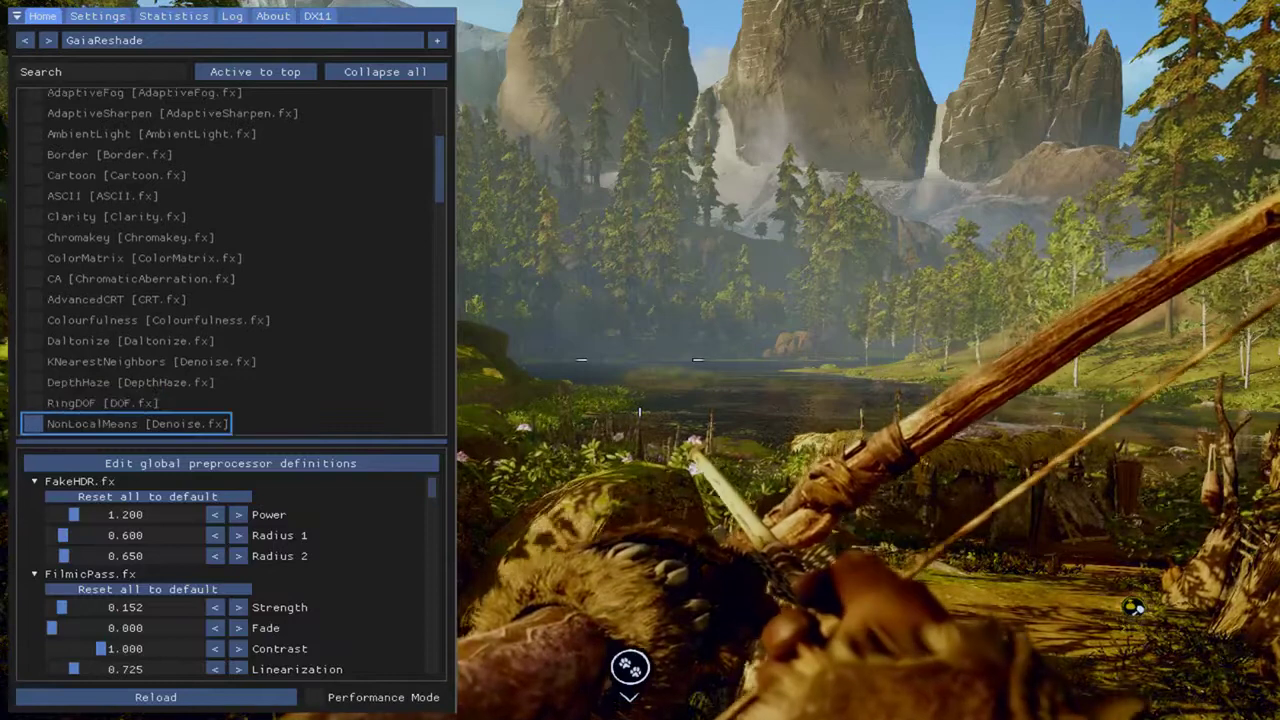
key("Down")
key("Down")
key("Down")
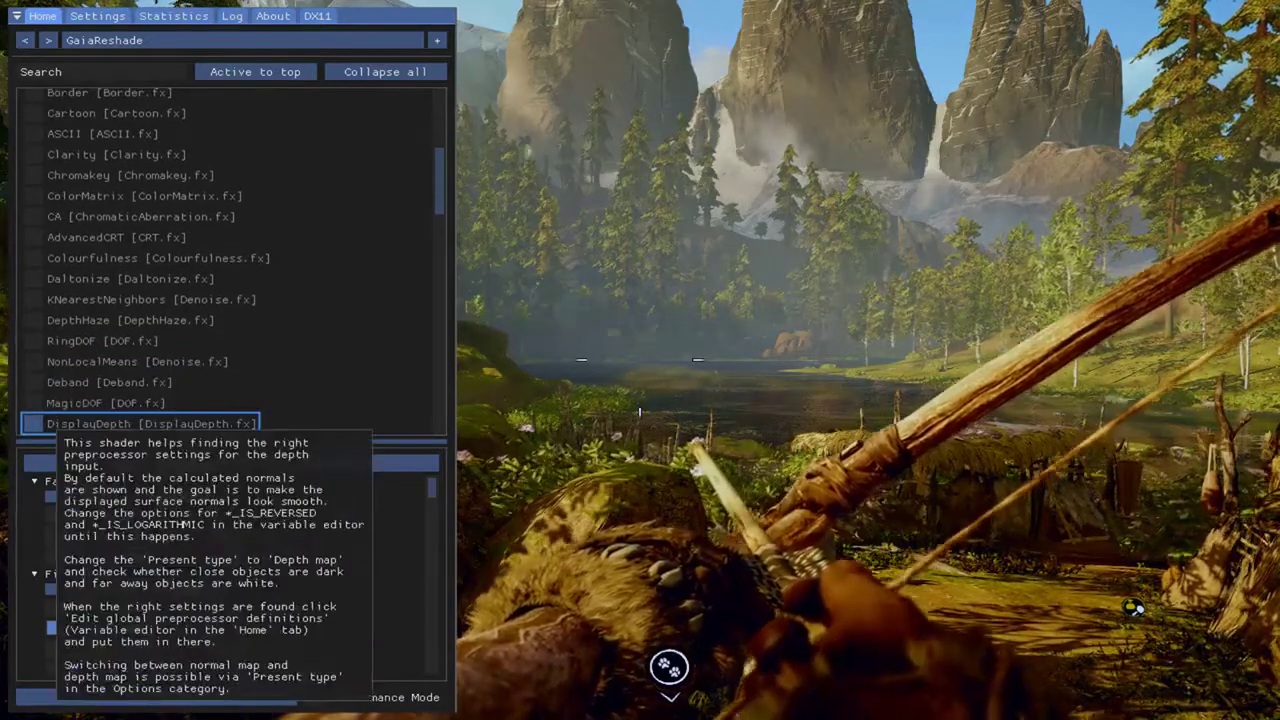
key("Up")
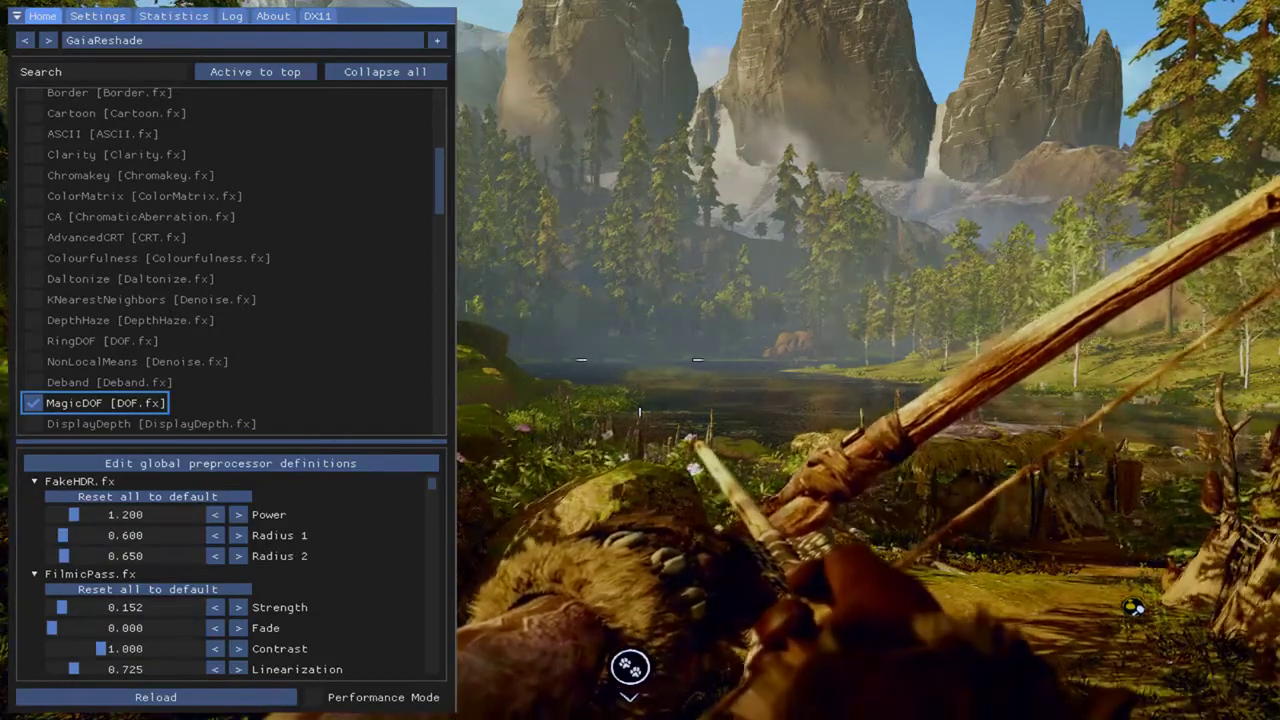
- Go past the remaining depth-of-field effects and preview MotionBlur by enabling and disabling it
key("Down")
key("Down")
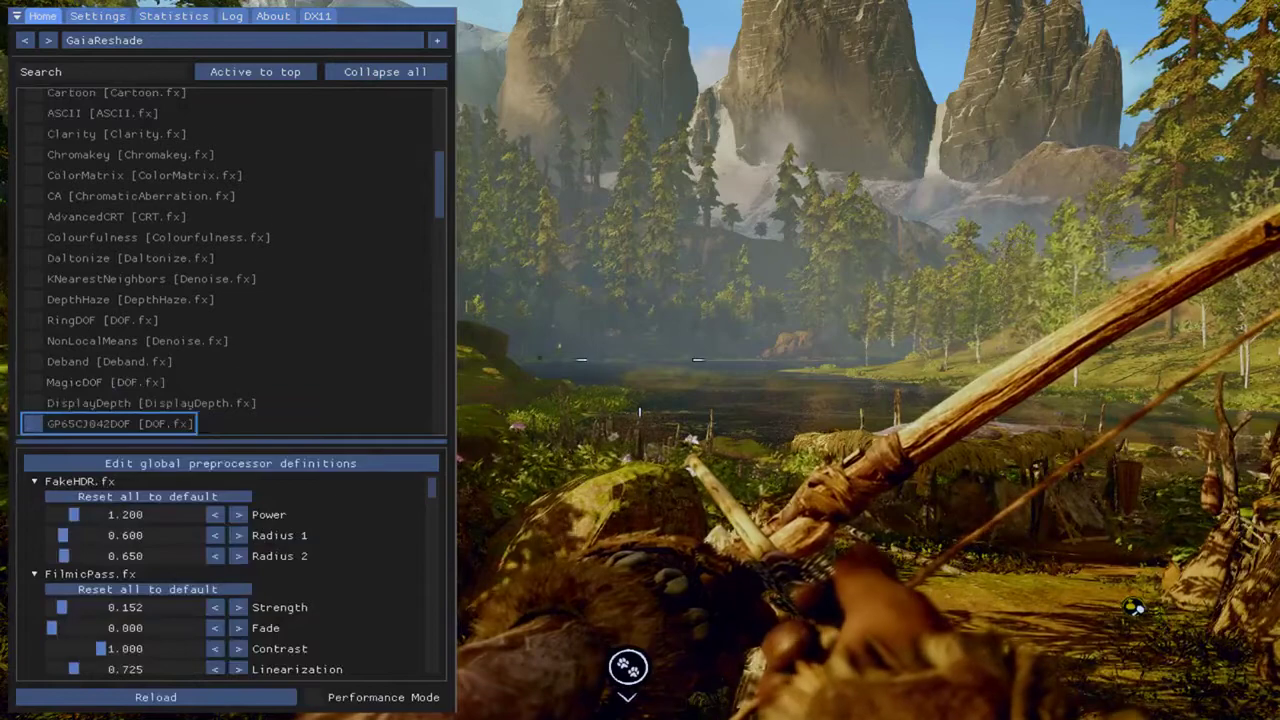
key("Down")
key("Down")
key("Down")
key("Down")
key("Down")
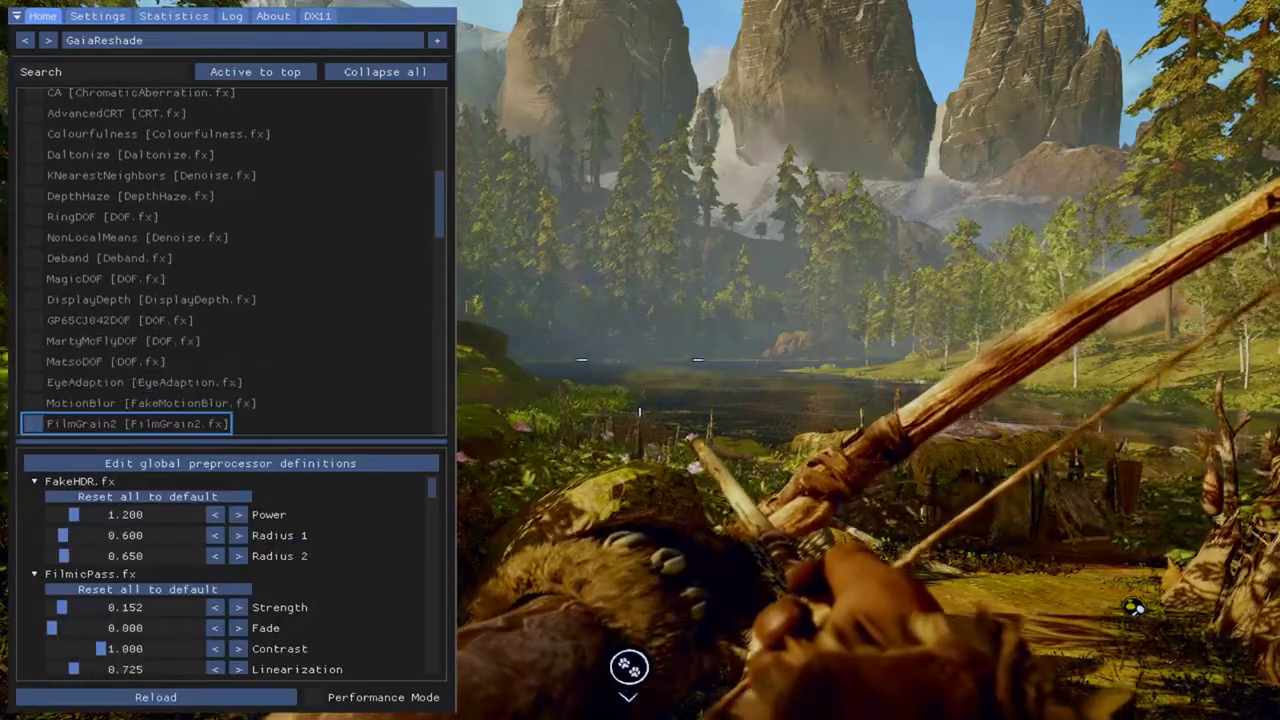
key("Up")
key("space")
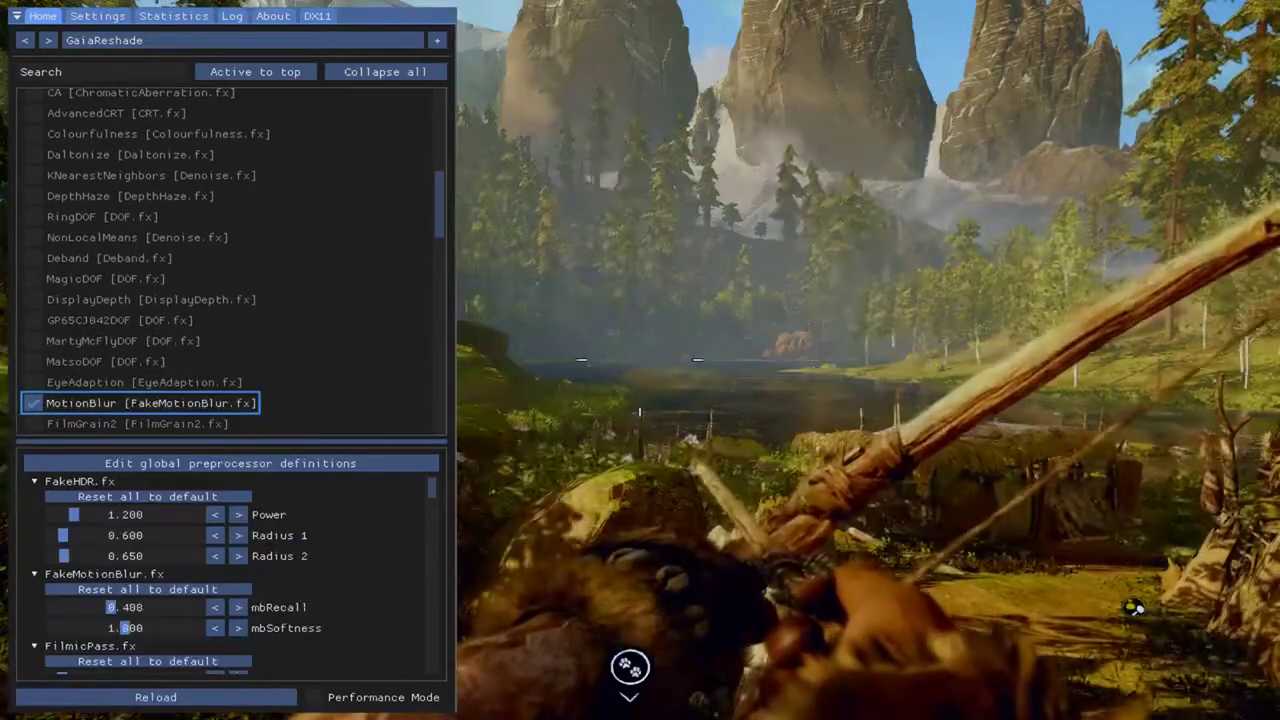
key("space")
- Preview the FilmGrain2 effect by enabling it and disabling it again
key("Down")
key("Down")
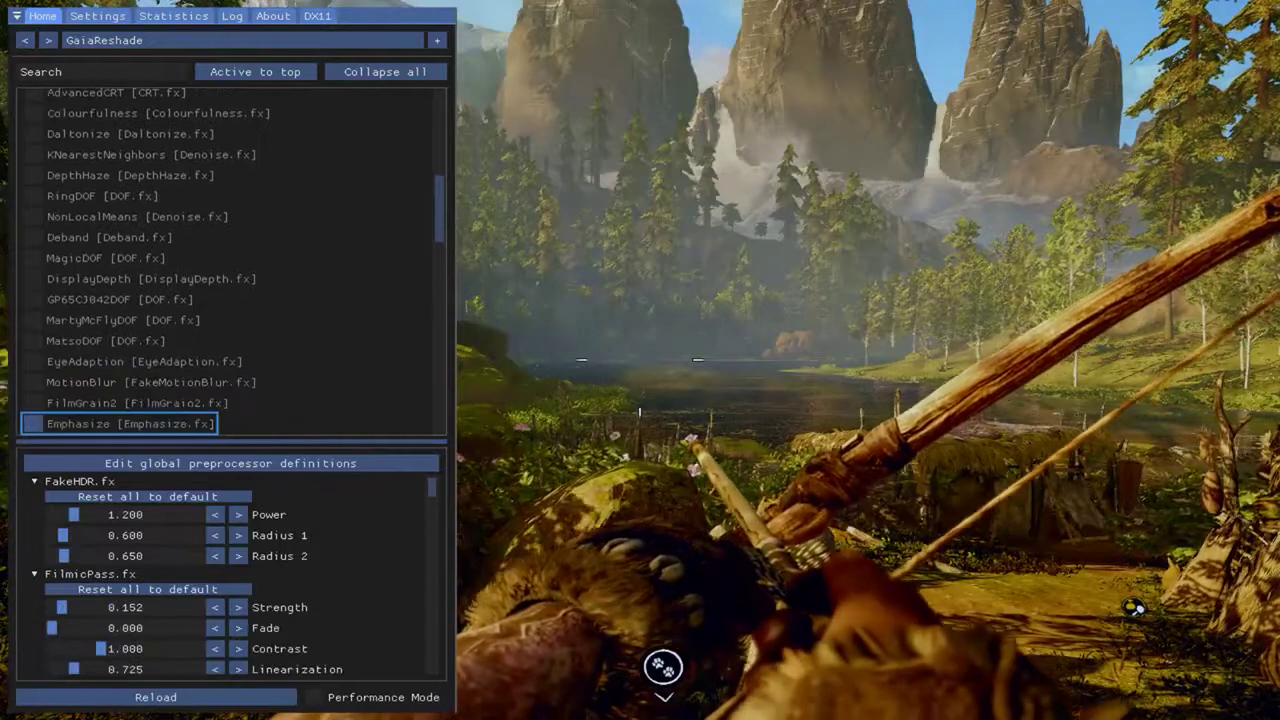
key("Up")
key("space")
key("space")
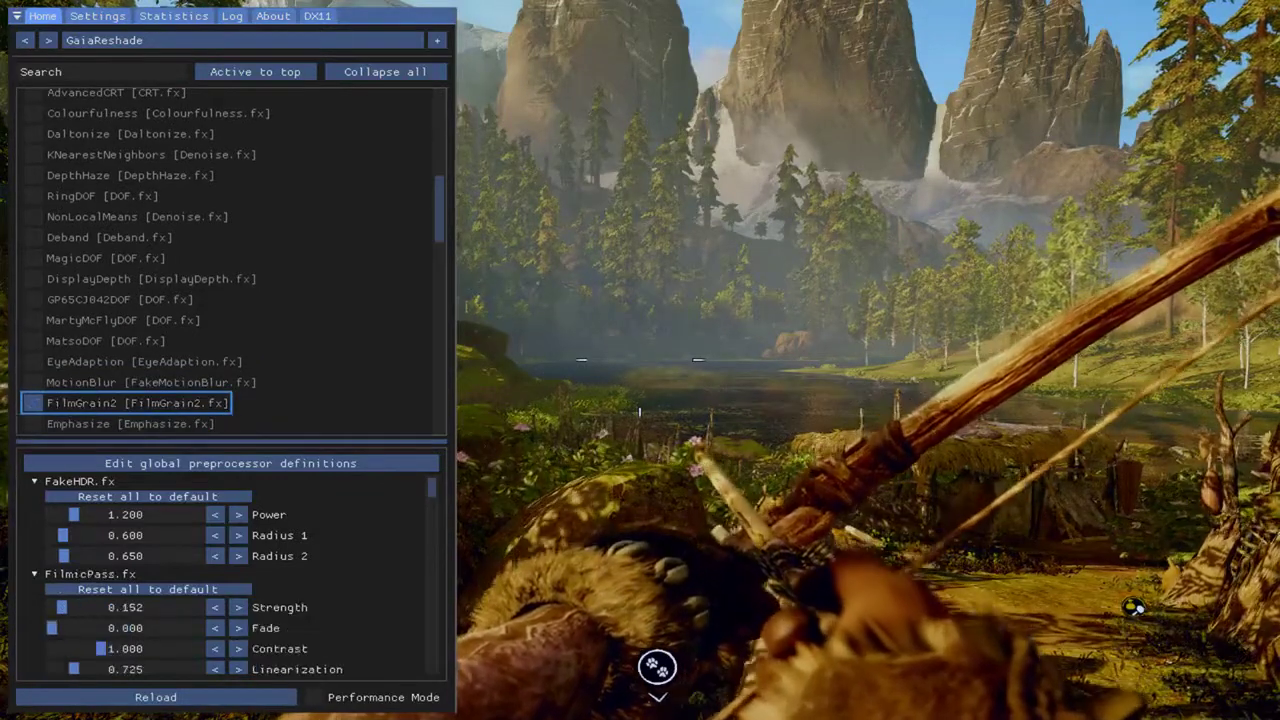
- Go through the effects from Emphasize to GlitchB and preview FXAA by enabling and disabling it
key("Down")
key("Down")
key("Down")
key("Down")
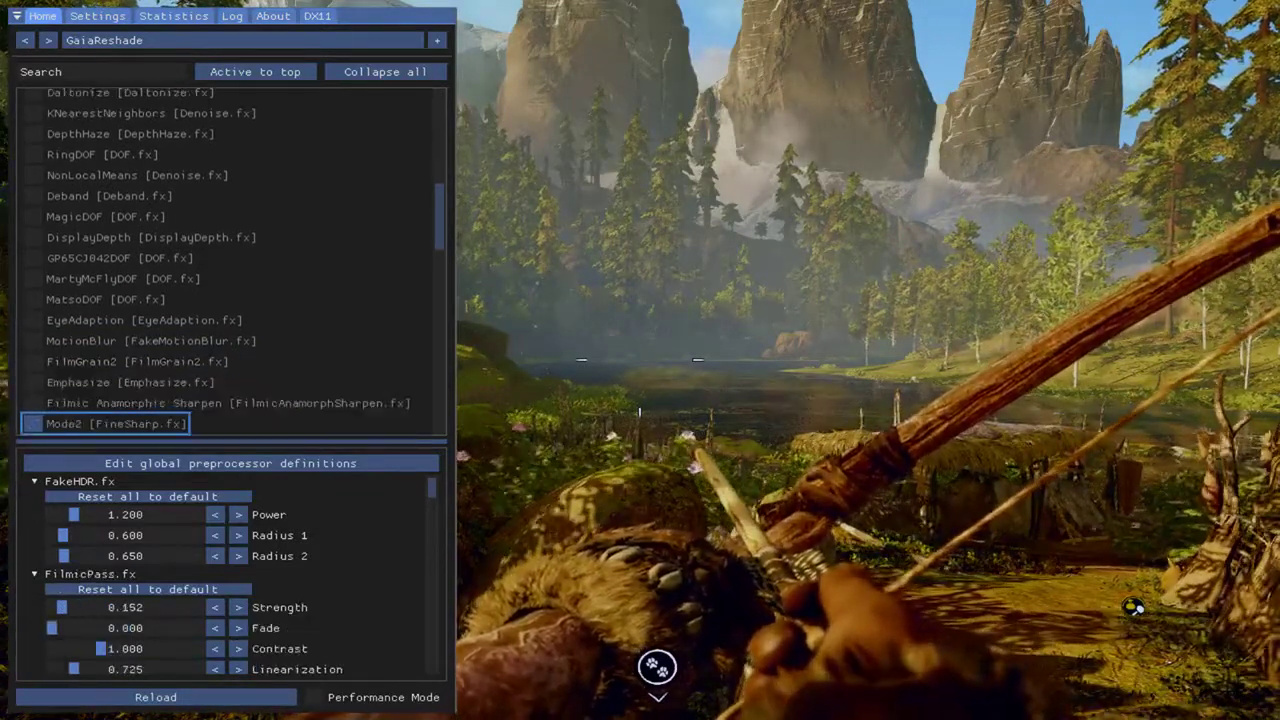
key("Down")
key("Down")
key("Down")
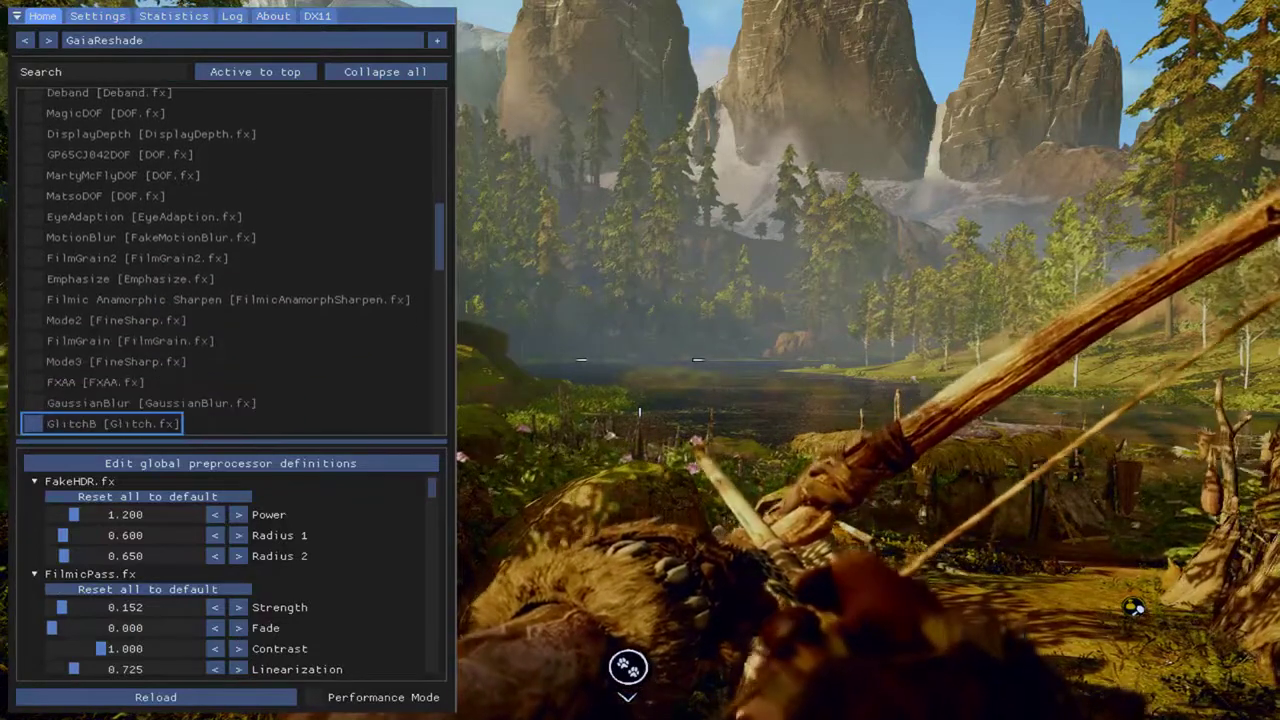
key("Up")
key("space")
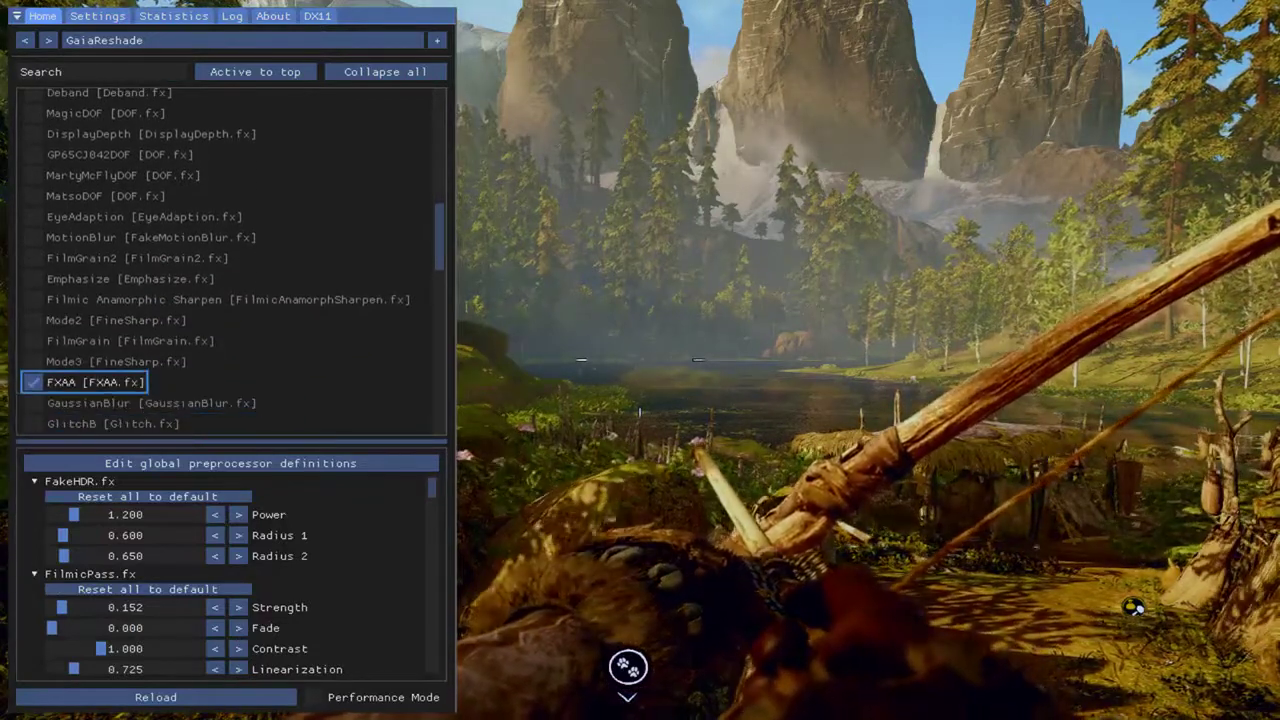
key("space")
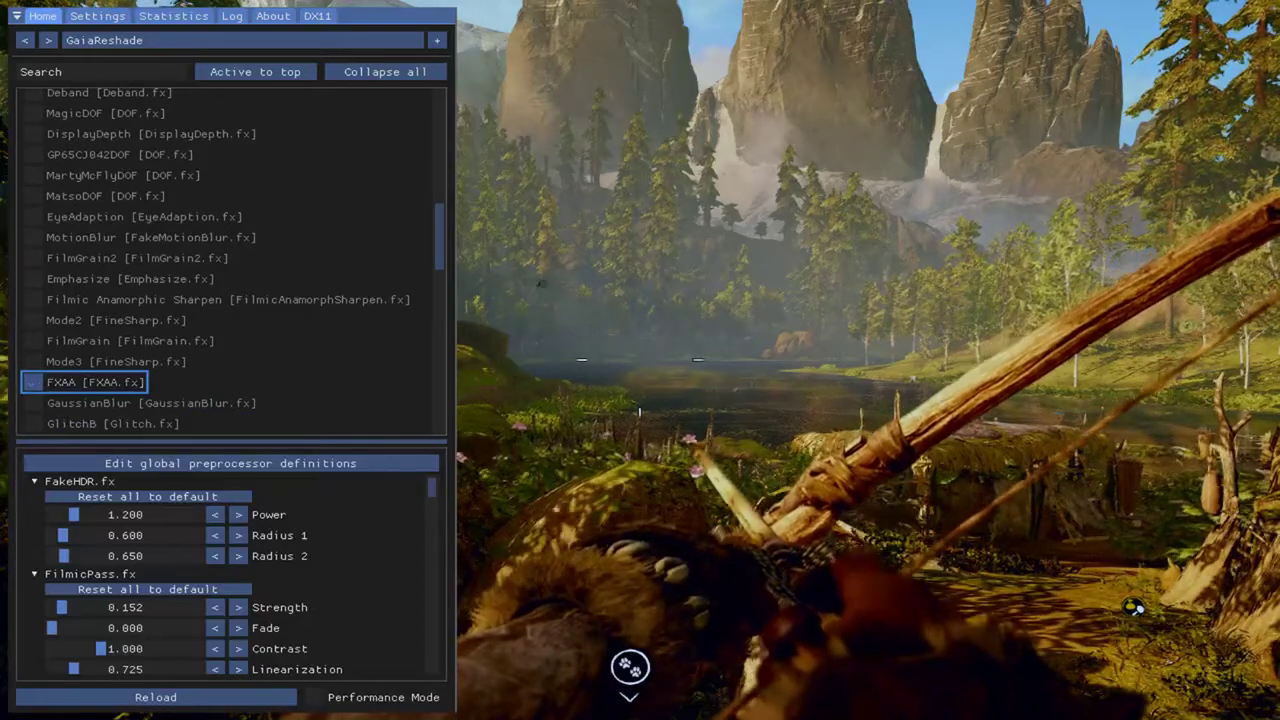
- Look through the effects down to LiftGammaGain and preview HighPassSharp, leaving it disabled
key("Down")
key("Down")
key("Down")
key("Down")
key("Down")
key("Down")
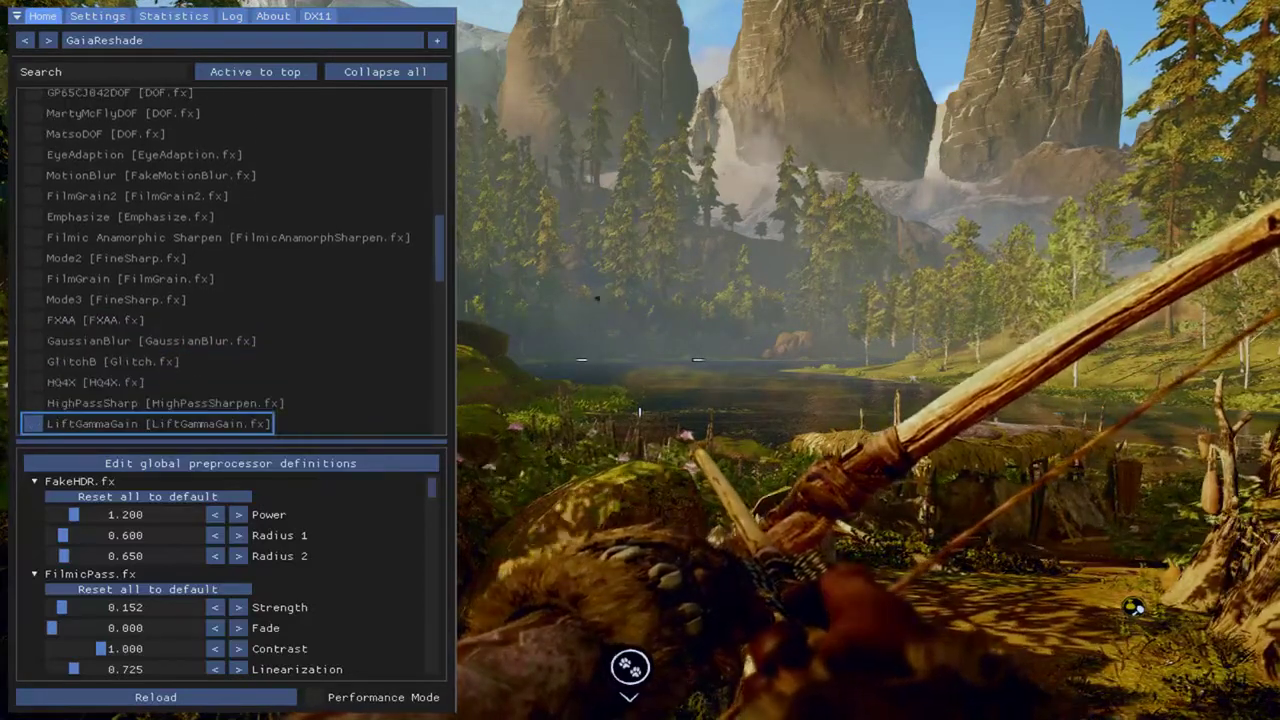
key("Up")
key("Up")
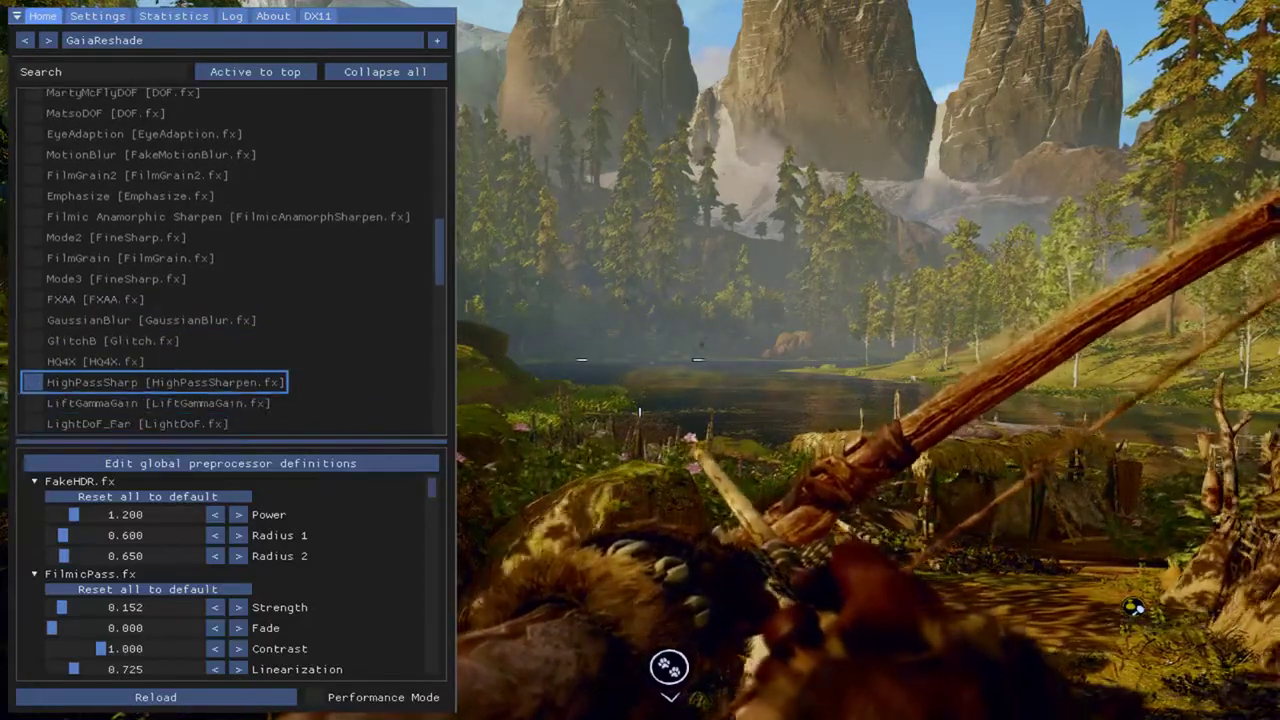
key("space")
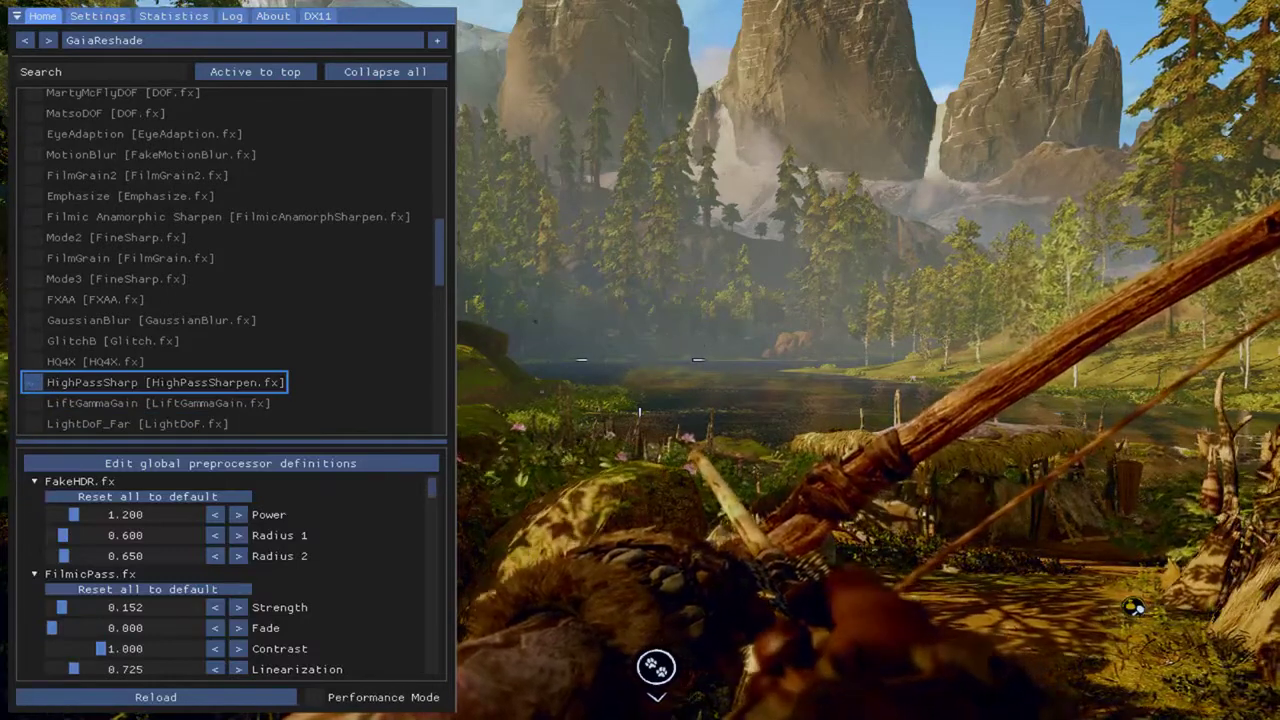
- Go past the LightDoF and LUT effects and preview Monochrome by enabling and disabling it
key("Down")
key("Down")
key("Down")
key("Down")
key("Down")
key("Down")
key("Down")
key("Down")
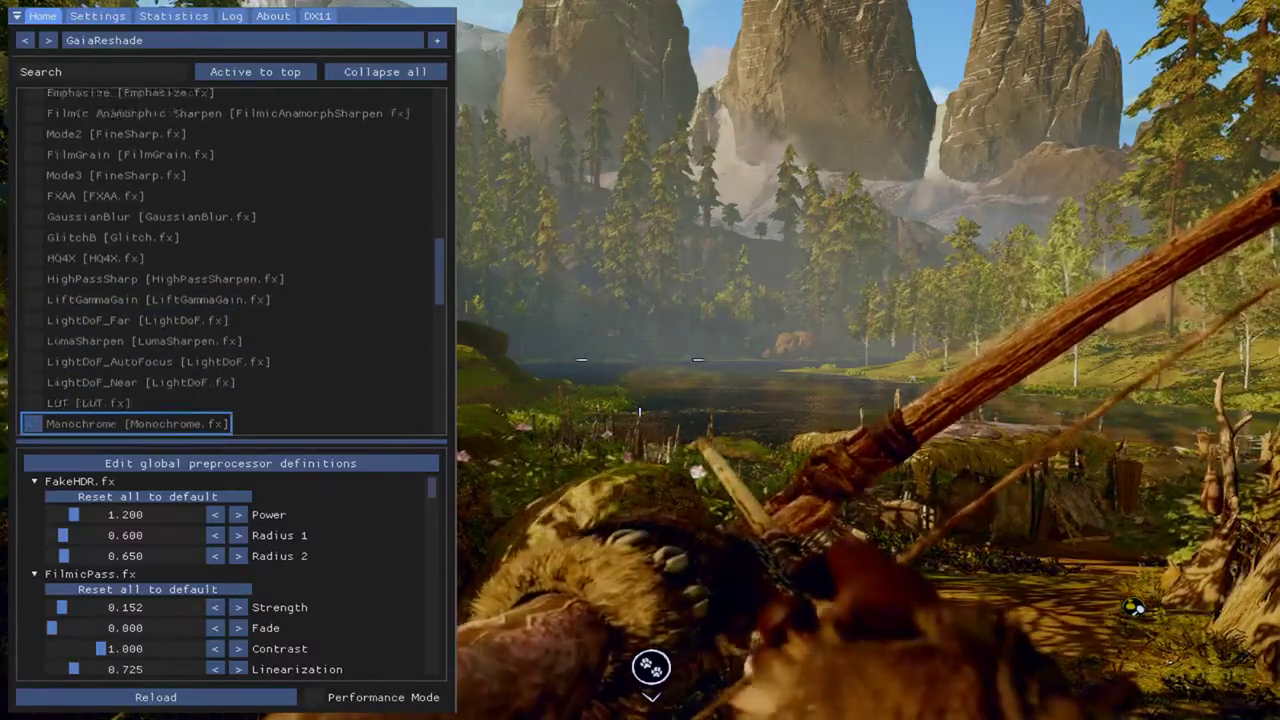
key("Down")
key("Up")
key("Up")
key("space")
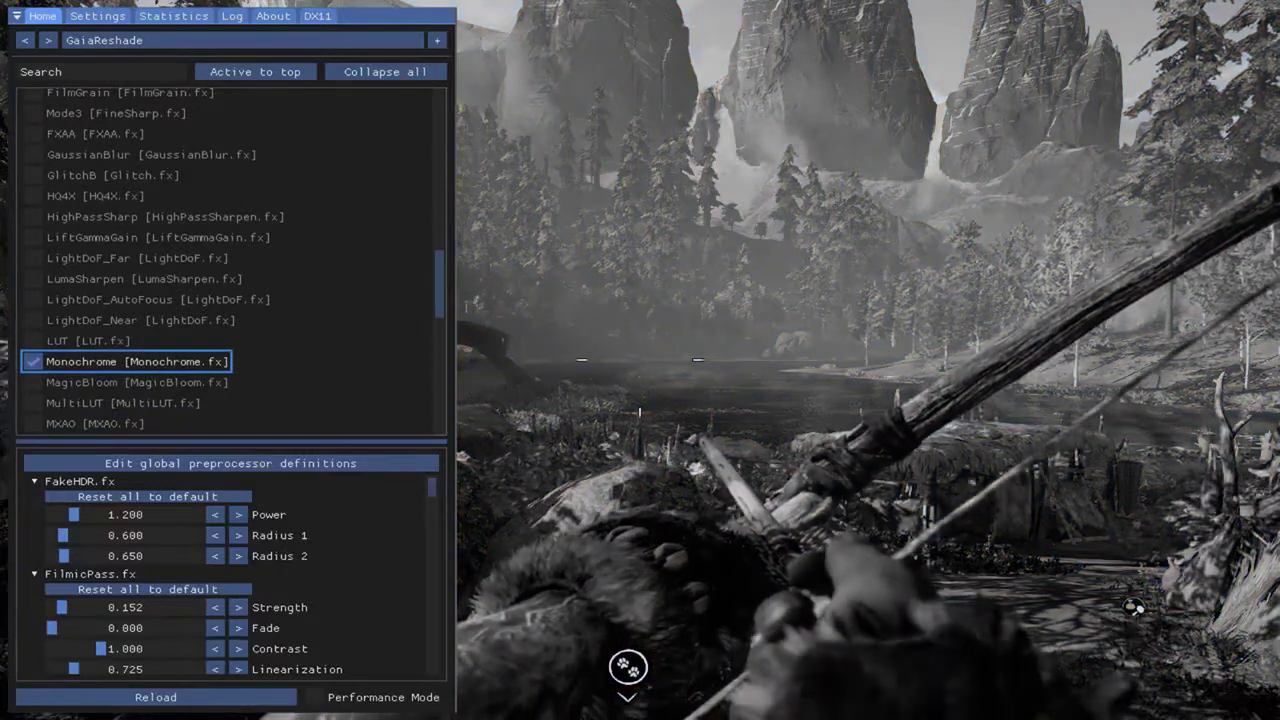
key("space")
- Preview the Nightvision effect on the scene by enabling it and disabling it again
key("Down")
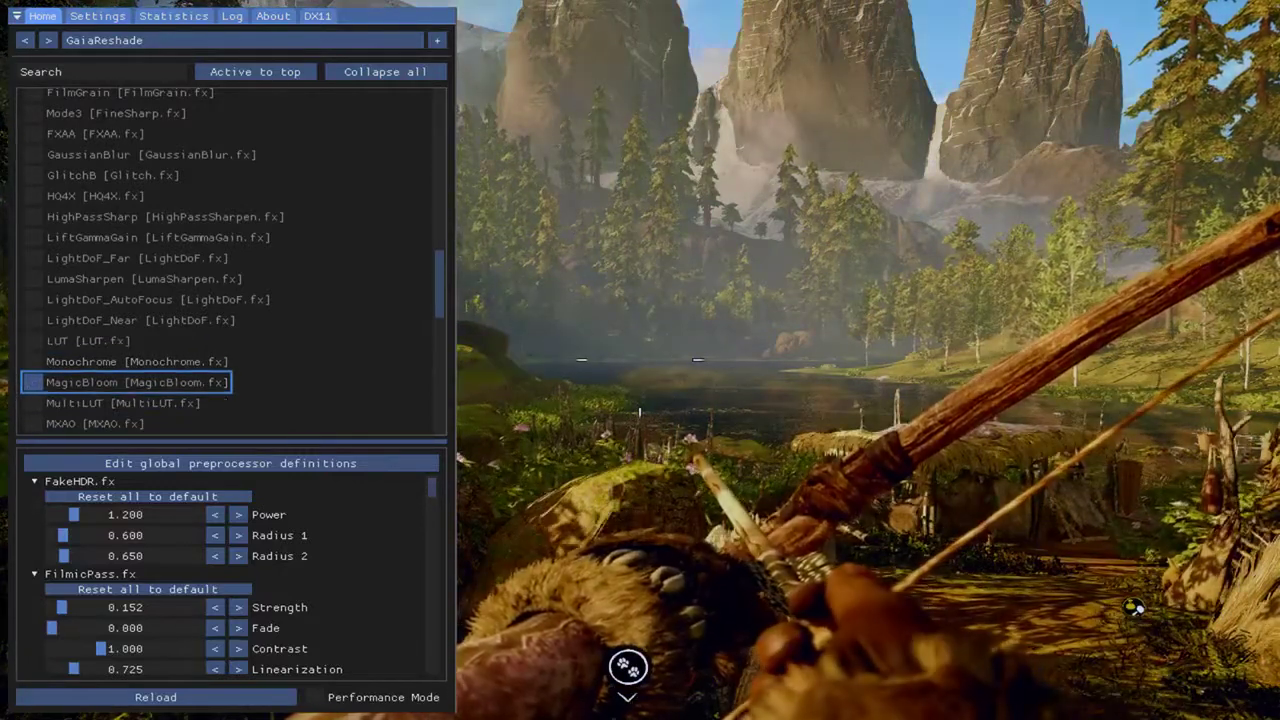
key("Down")
key("Down")
key("Down")
key("space")
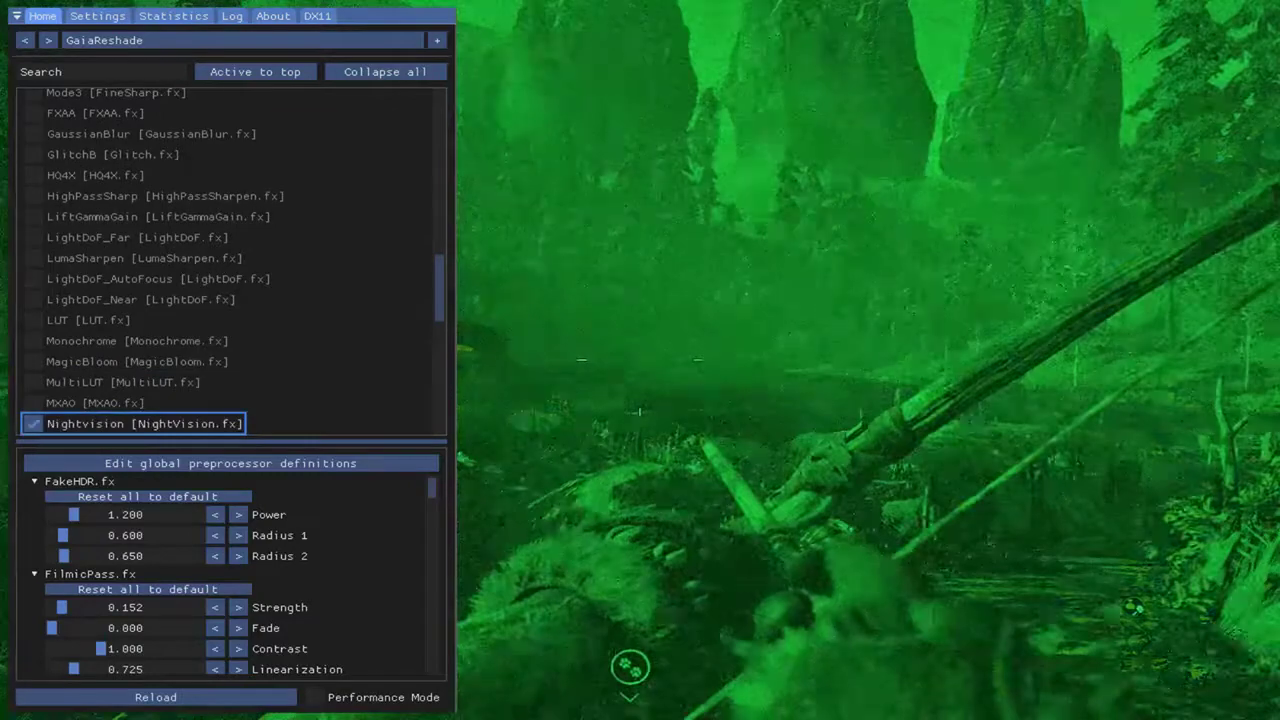
key("space")
- Preview the Nostalgia effect on the scene by enabling it and disabling it again
key("Down")
key("Down")
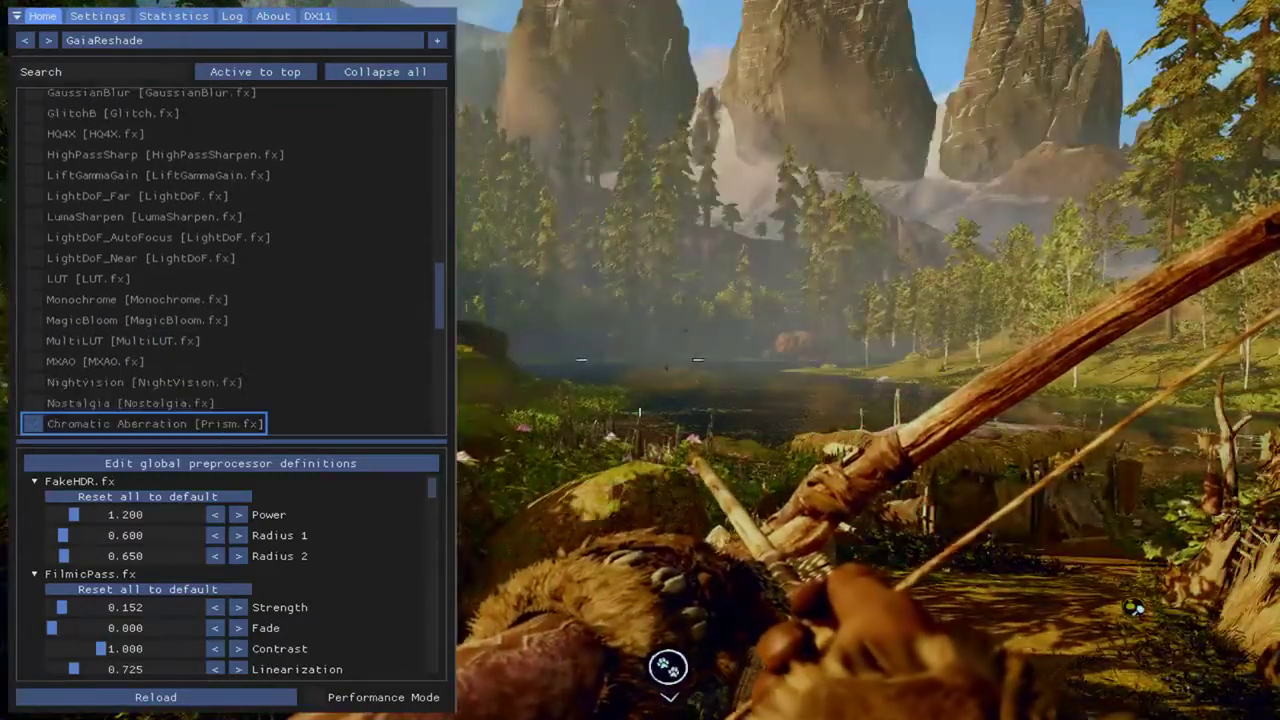
key("Up")
key("space")
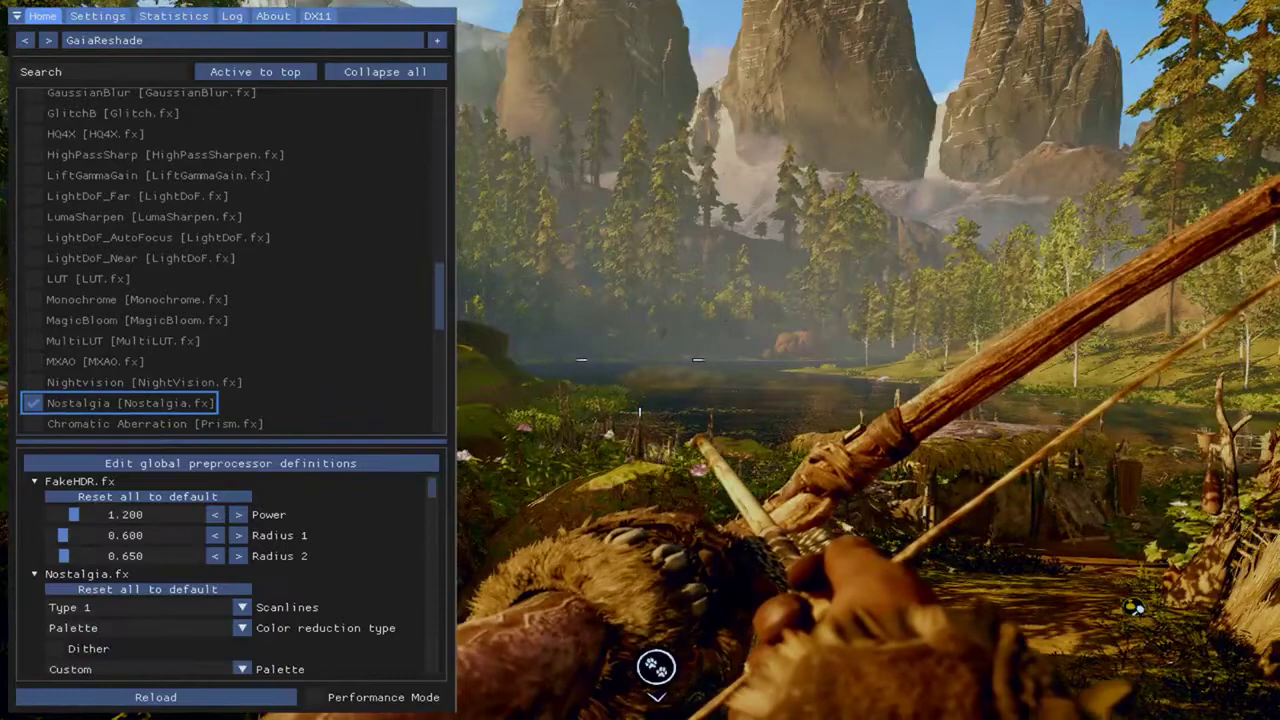
key("space")
- Preview the Chromatic Aberration effect by switching it on and off repeatedly, leaving it disabled
key("Down")
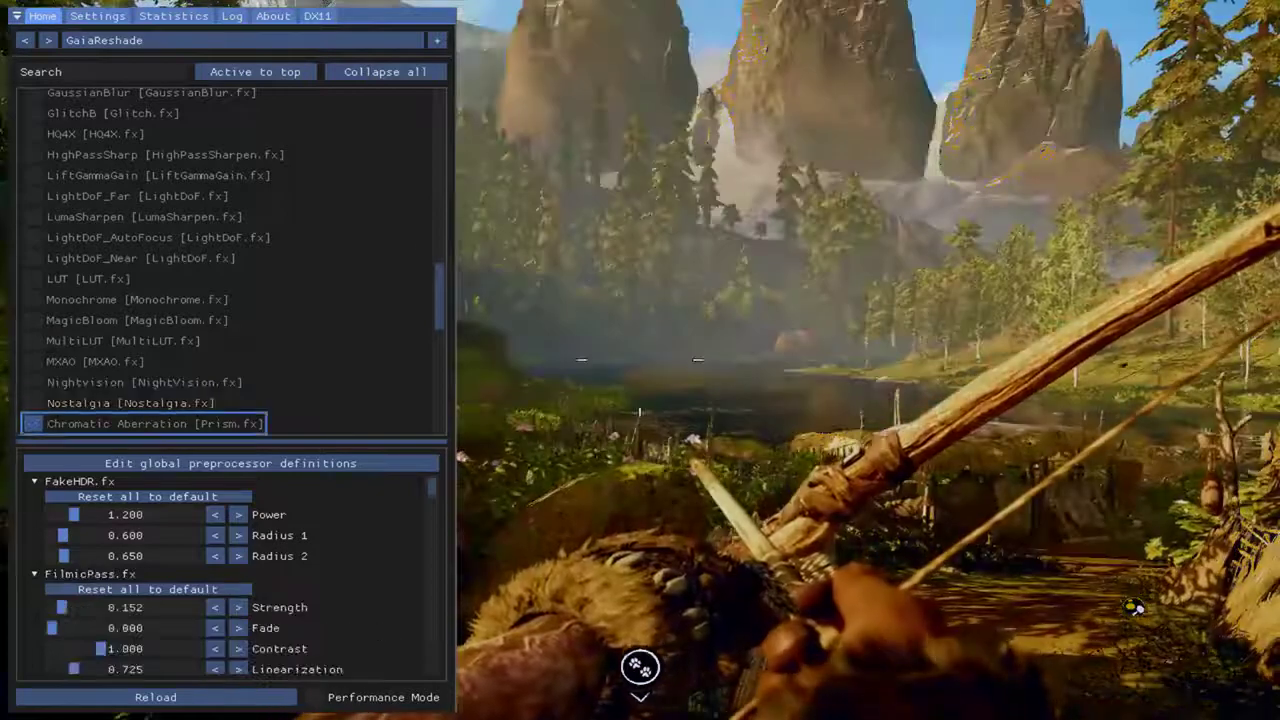
key("Down")
key("Up")
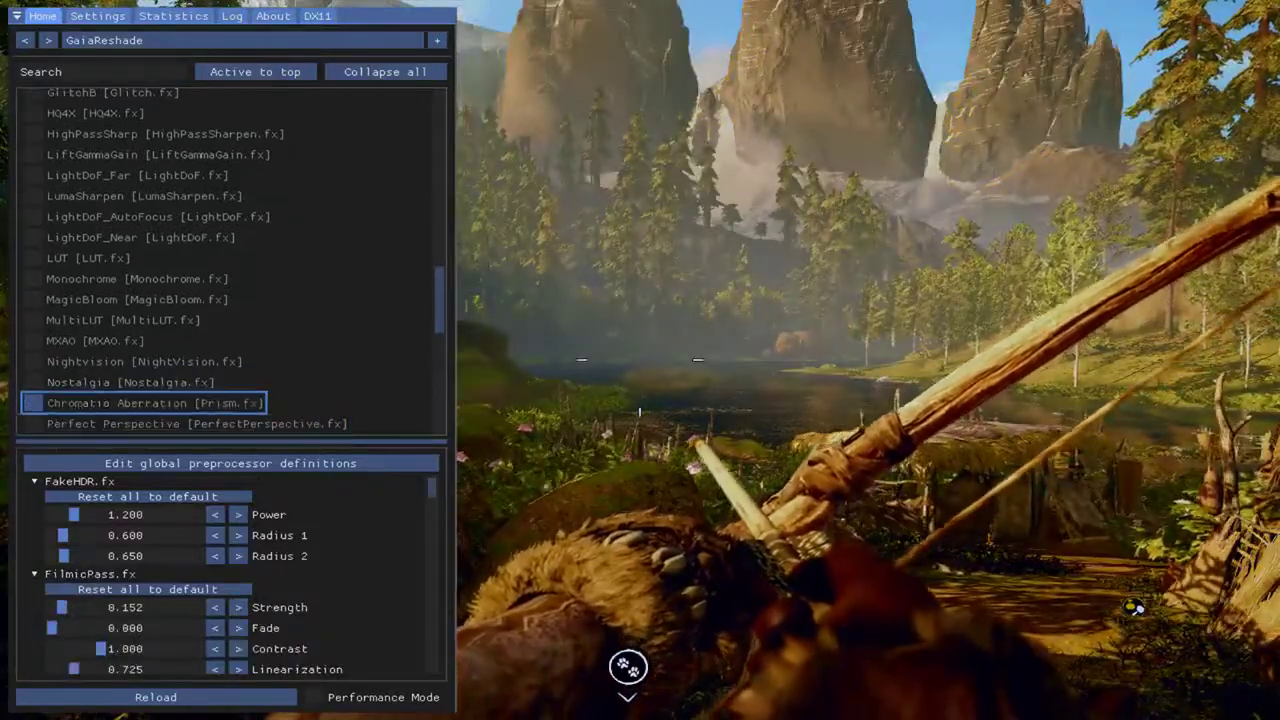
key("space")
key("space")
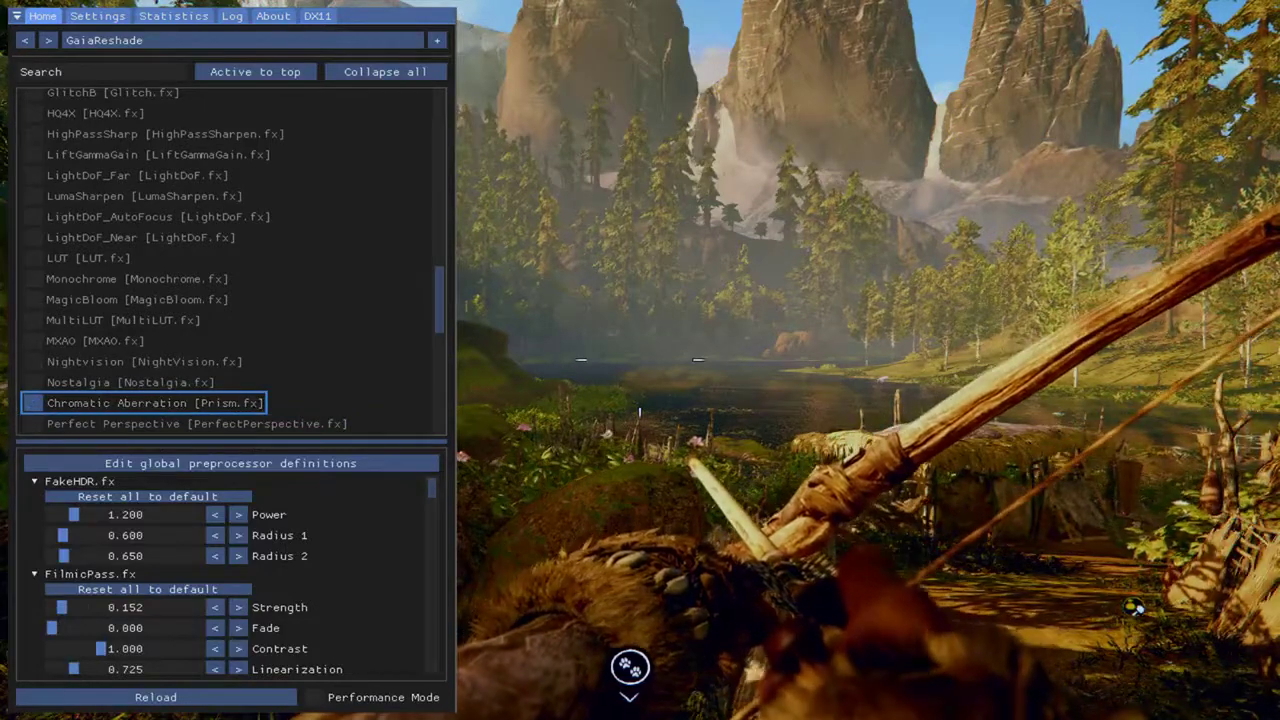
key("space")
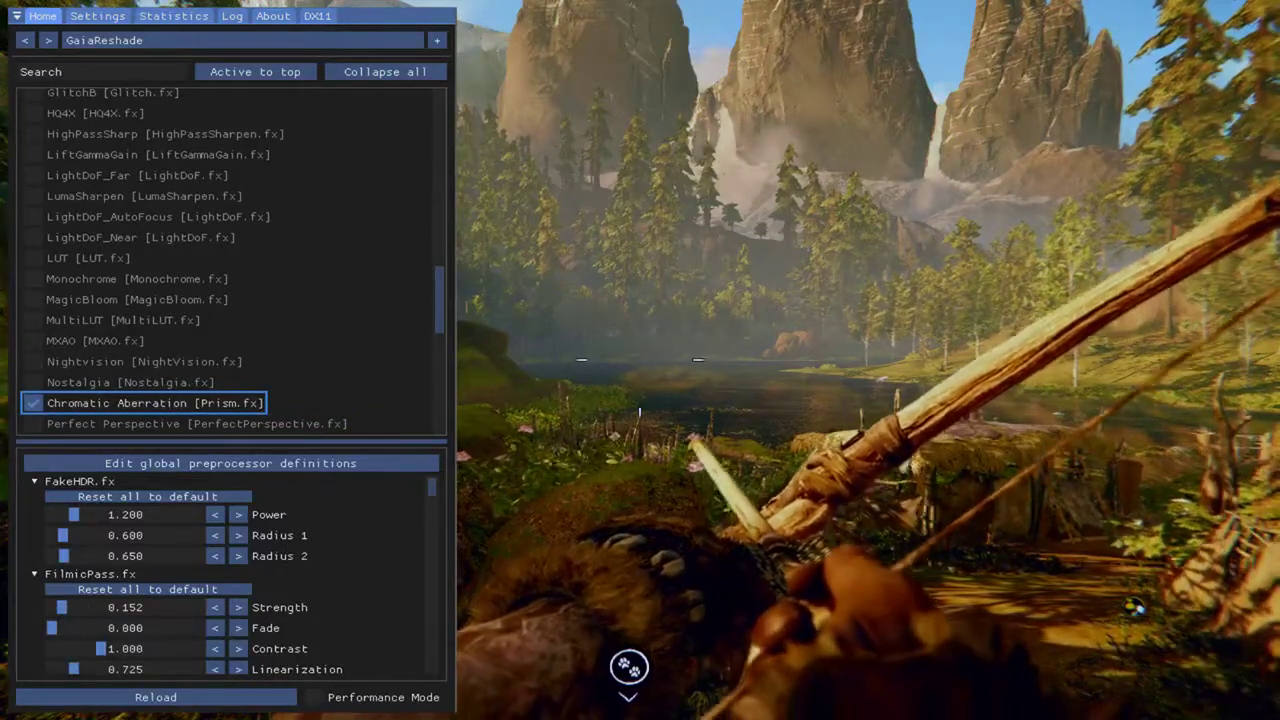
key("space")
- Look through the effects from Perfect Perspective to Tilt Shift and preview Technicolor by enabling and disabling it
key("Down")
key("Down")
key("Down")
key("Down")
key("Down")
key("Down")
key("Down")
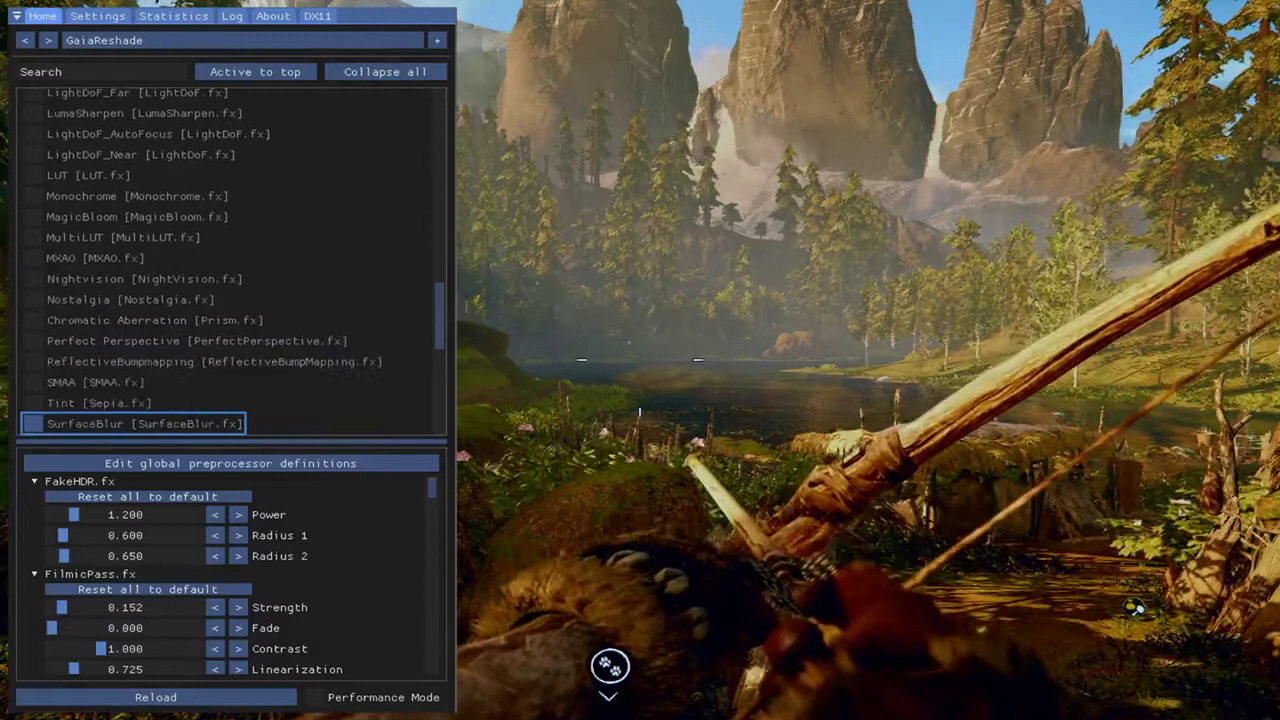
key("Down")
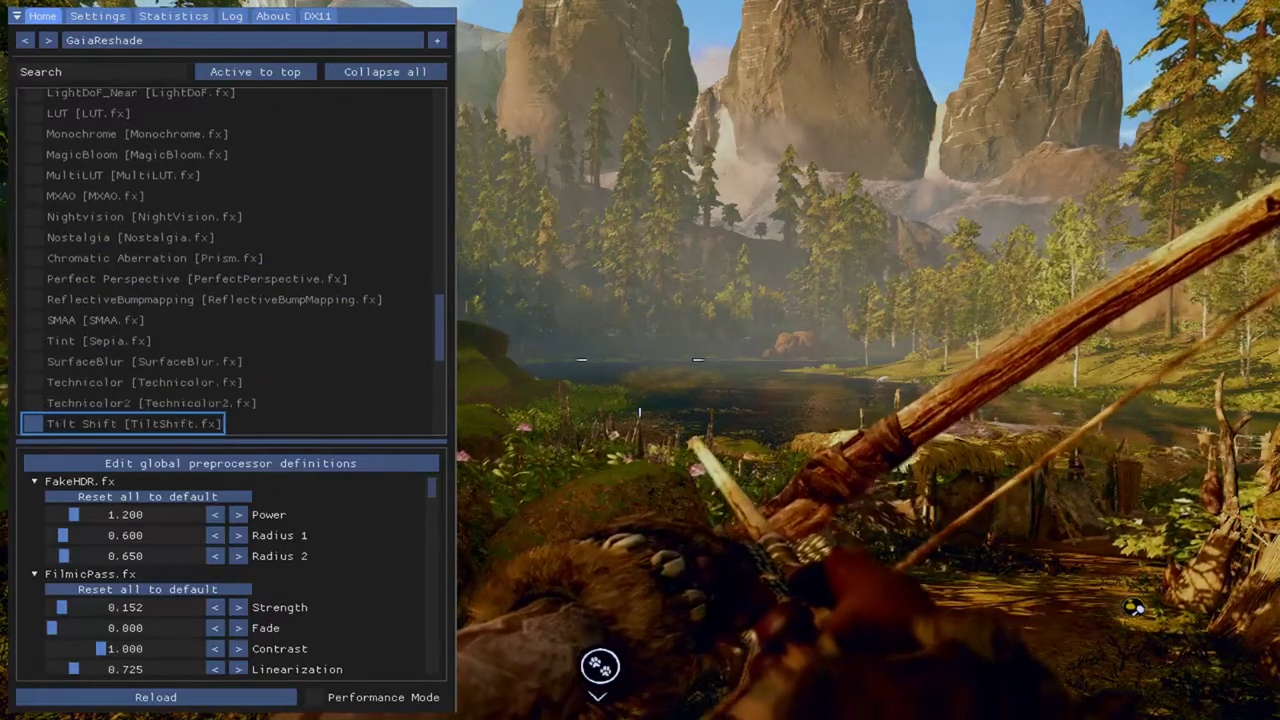
key("Up")
key("Up")
key("space")
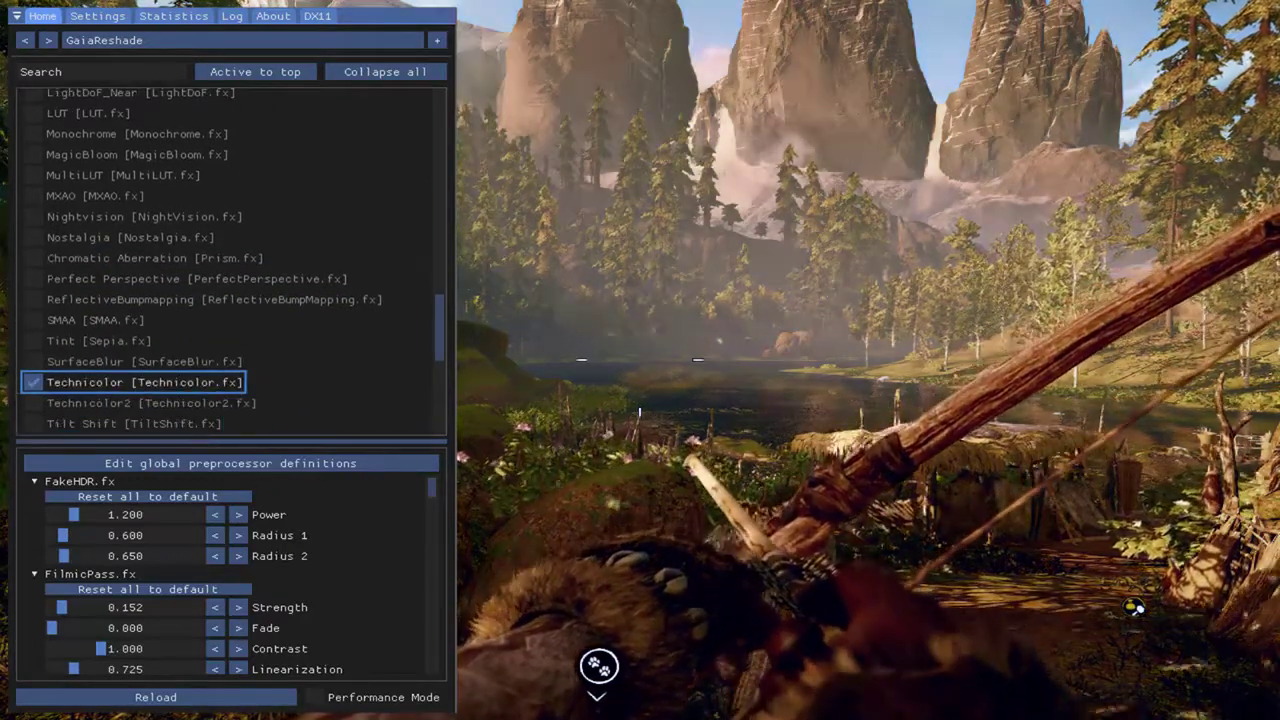
key("space")
- Preview the Technicolor2 and Tilt Shift effects one after the other, leaving both disabled
key("Down")
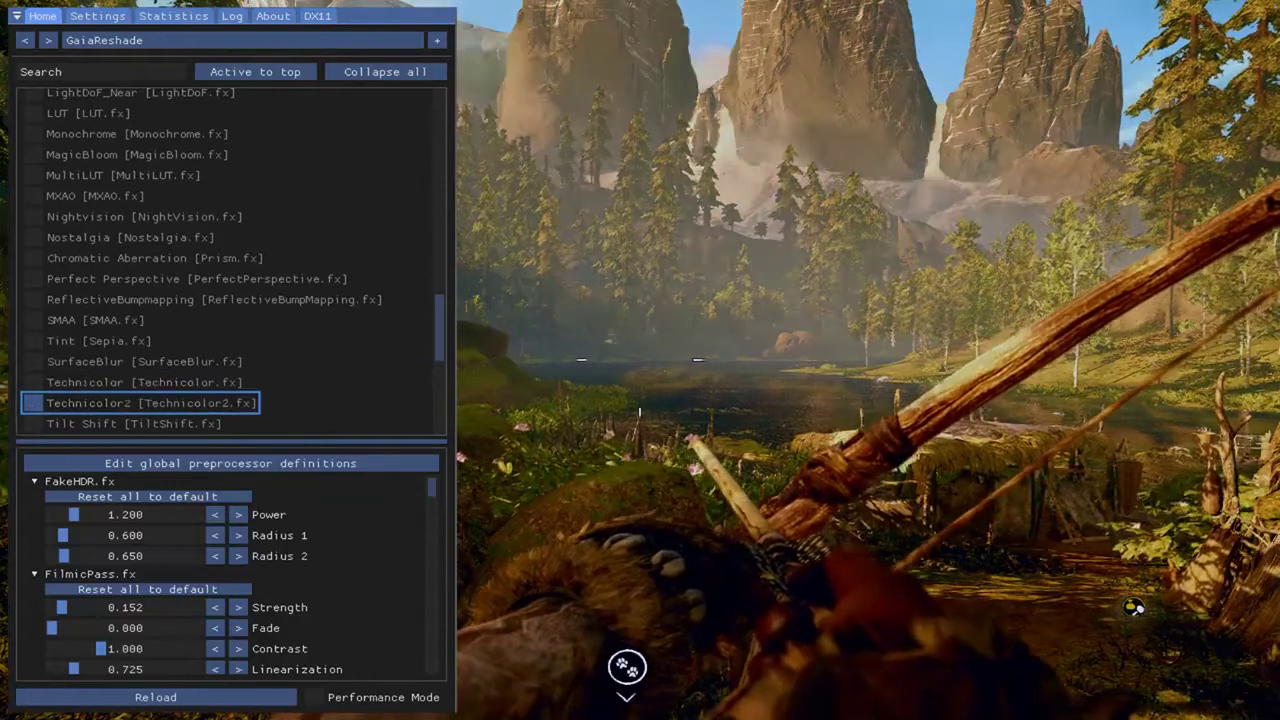
key("space")
key("space")
key("Down")
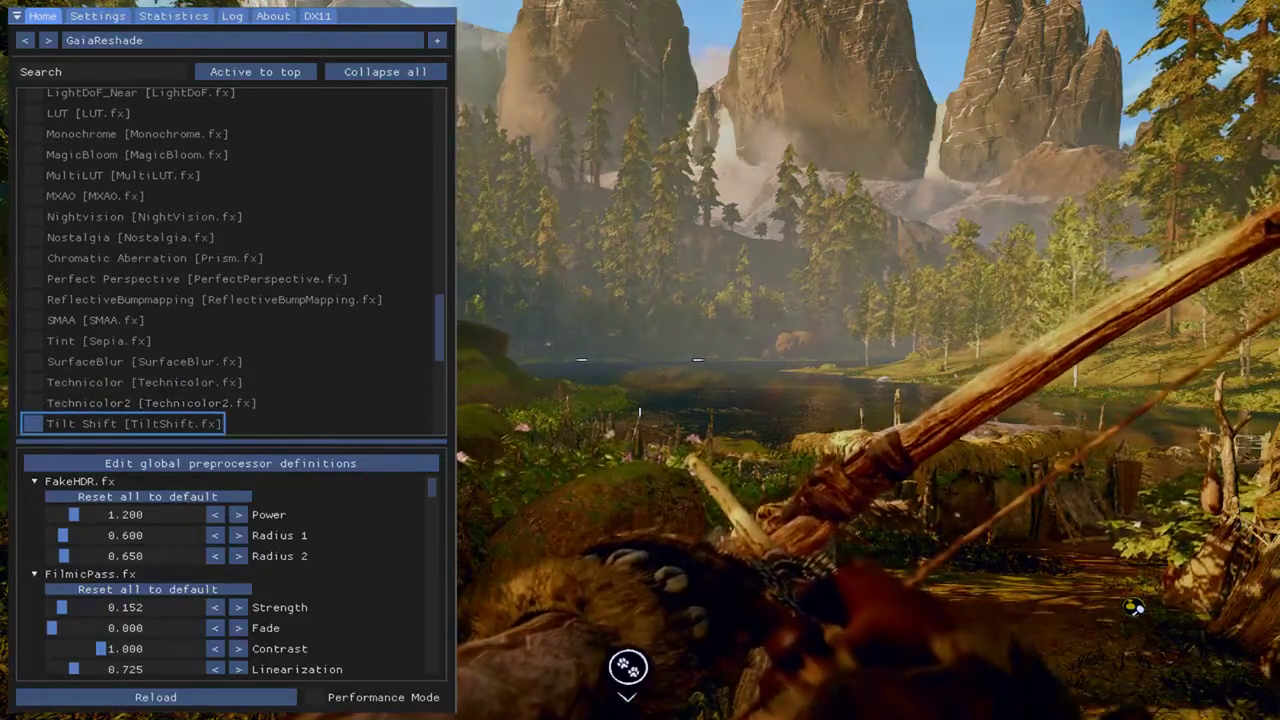
key("space")
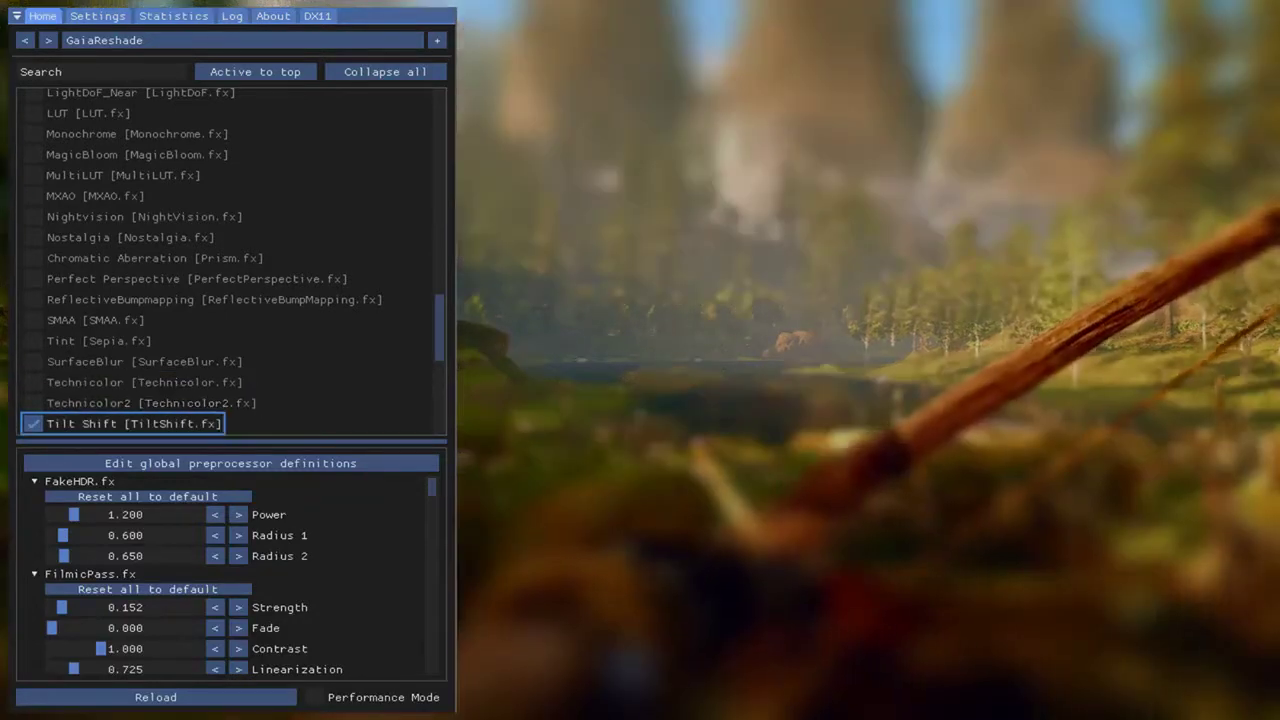
key("space")
- Go past the UIDetect and UIMask effects and preview PPFX Godrays by toggling it repeatedly, leaving it disabled
key("Down")
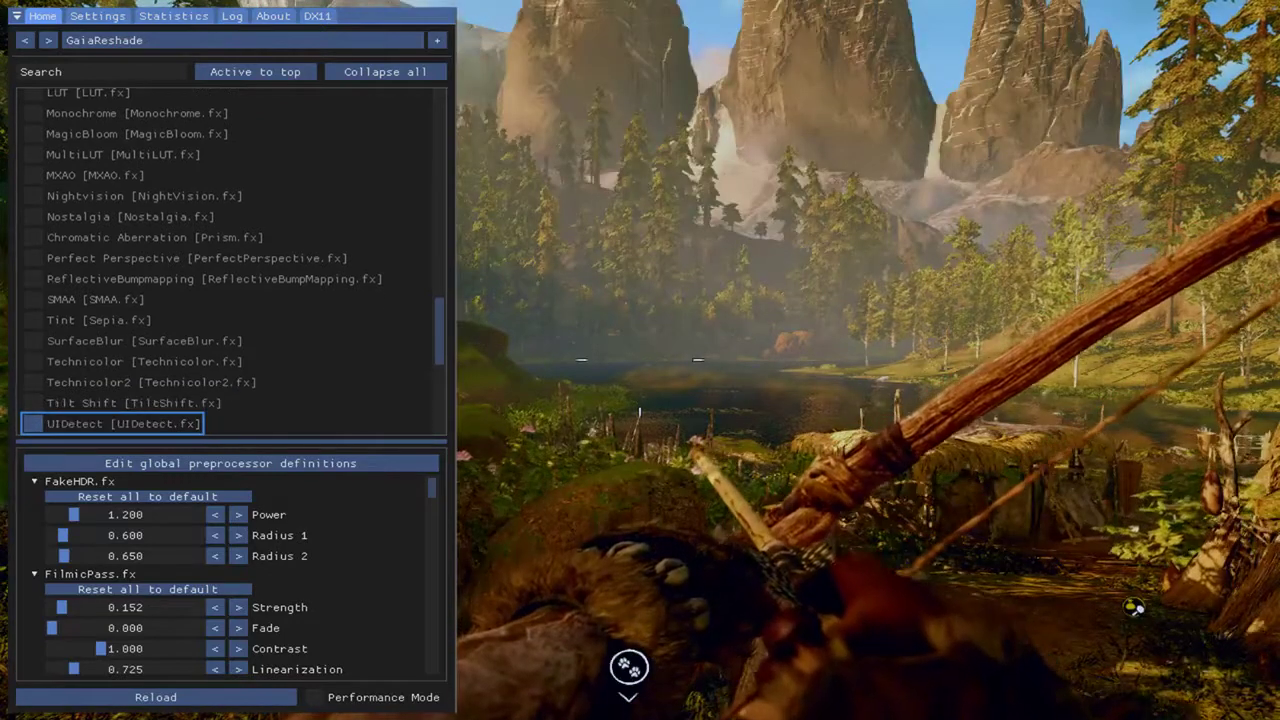
key("Down")
key("Down")
key("Down")
key("Down")
key("Down")
key("Down")
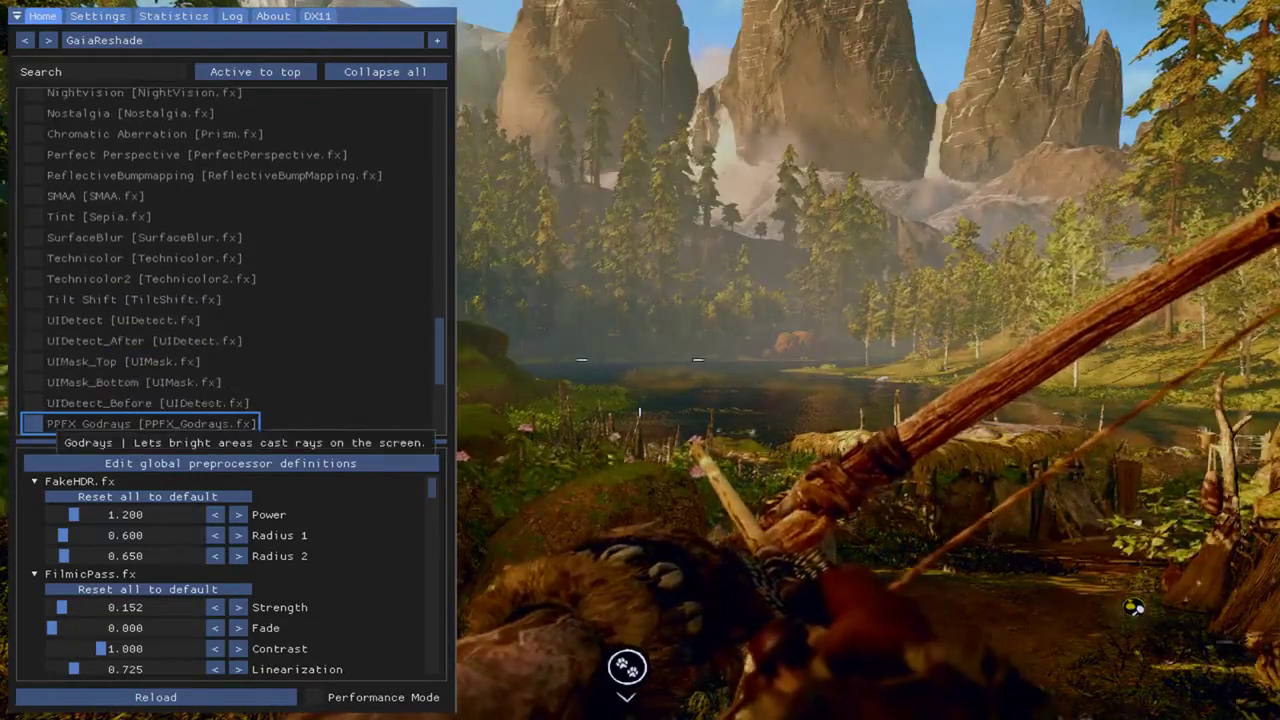
key("Down")
key("Up")
key("Up")
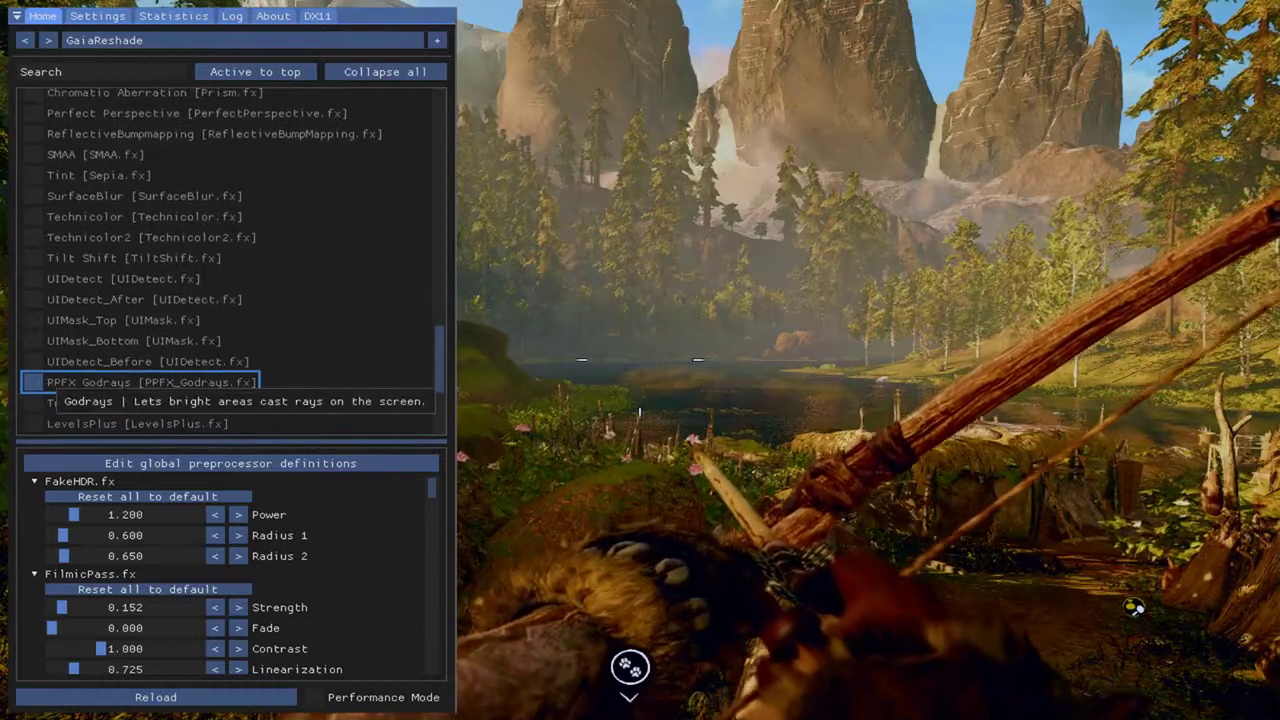
key("space")
key("space")
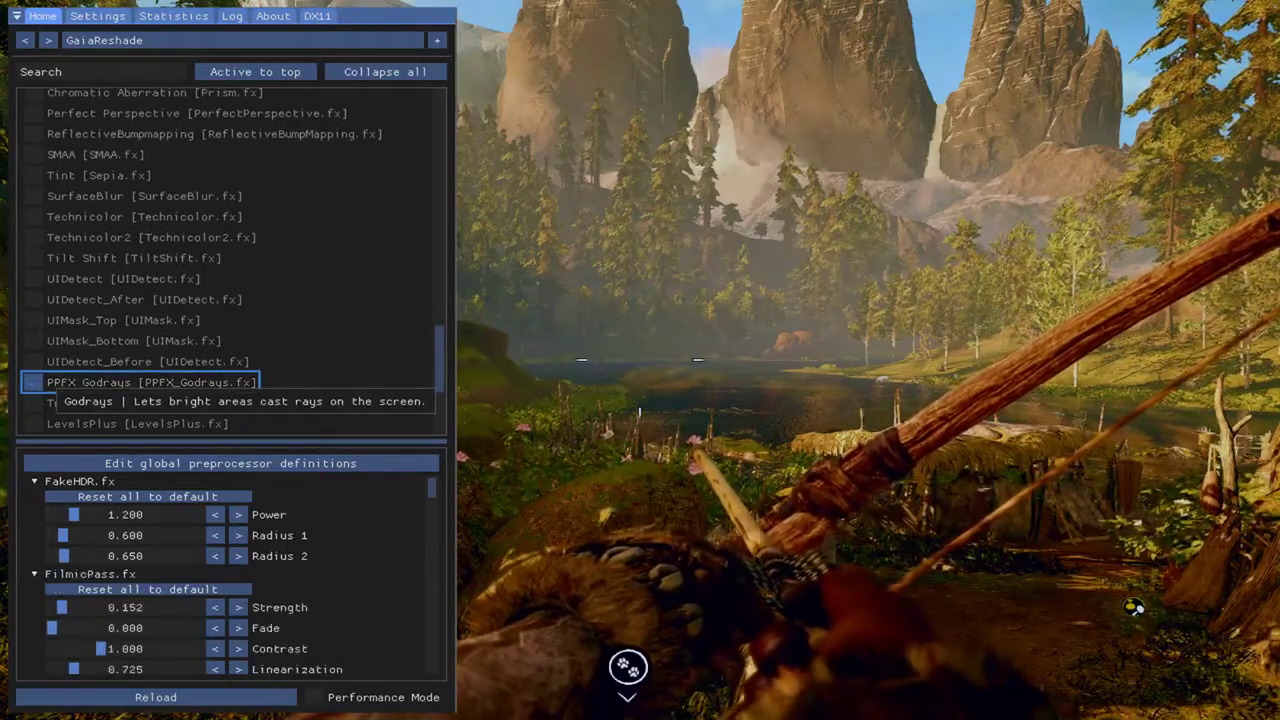
key("space")
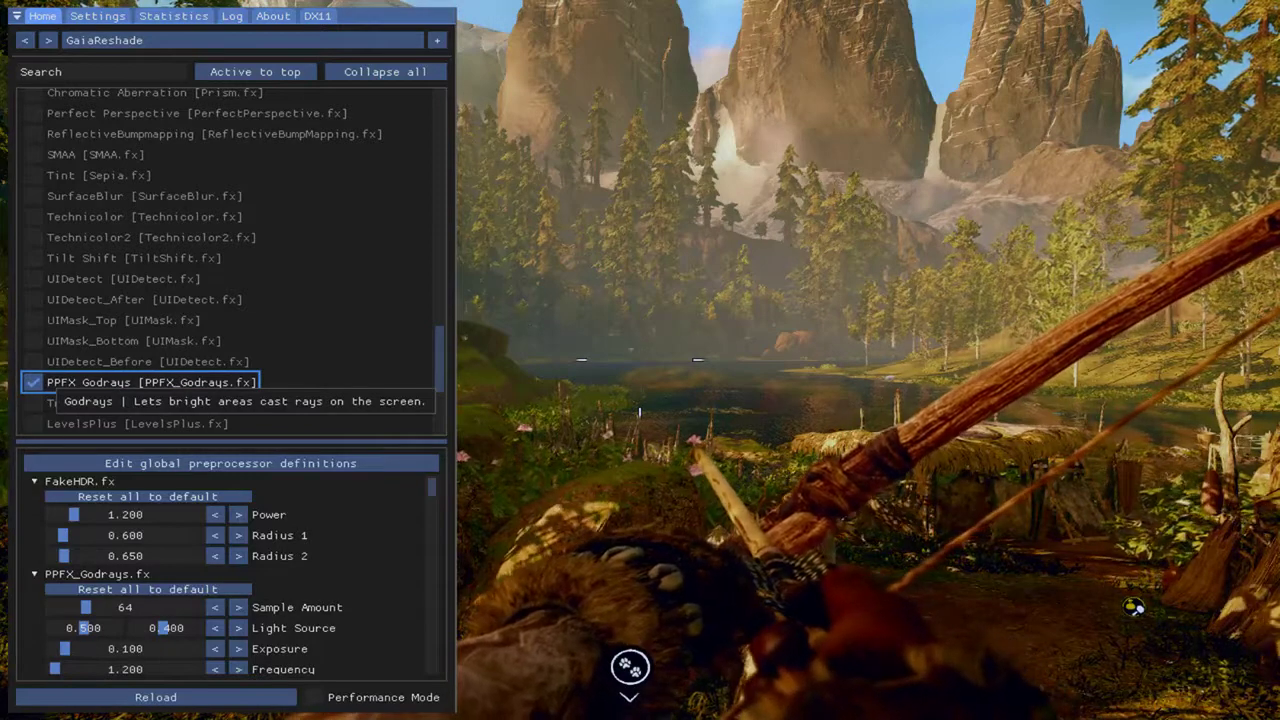
key("space")
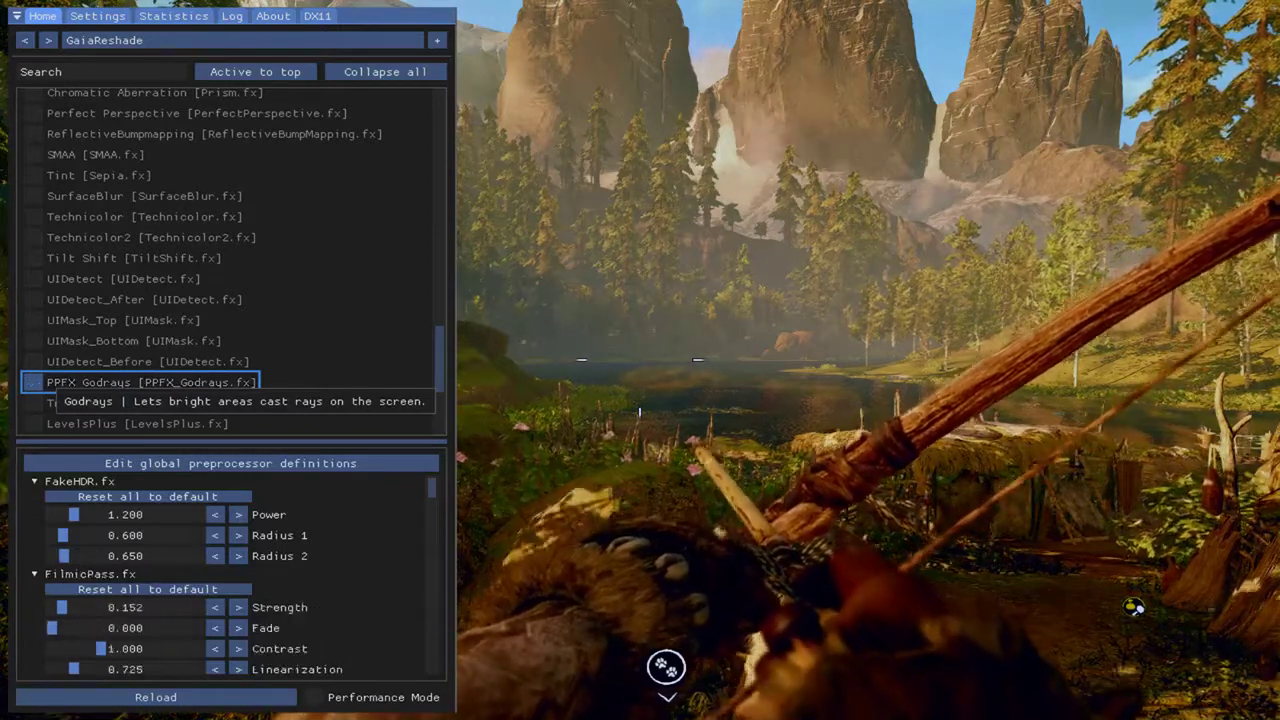
- Preview the TriDither effect by enabling it and disabling it again
key("Down")
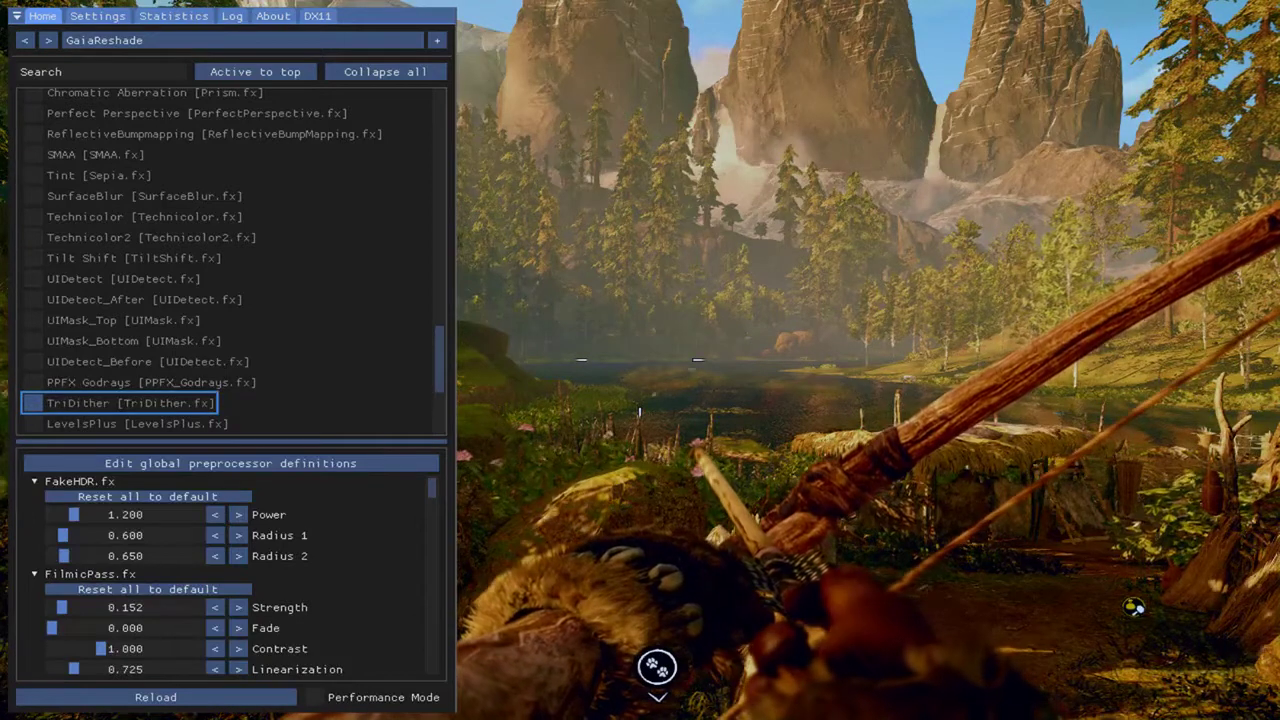
key("space")
key("space")
- Look through the effects from LevelsPlus to the After splitscreen and preview Depth3D, leaving it disabled
key("Down")
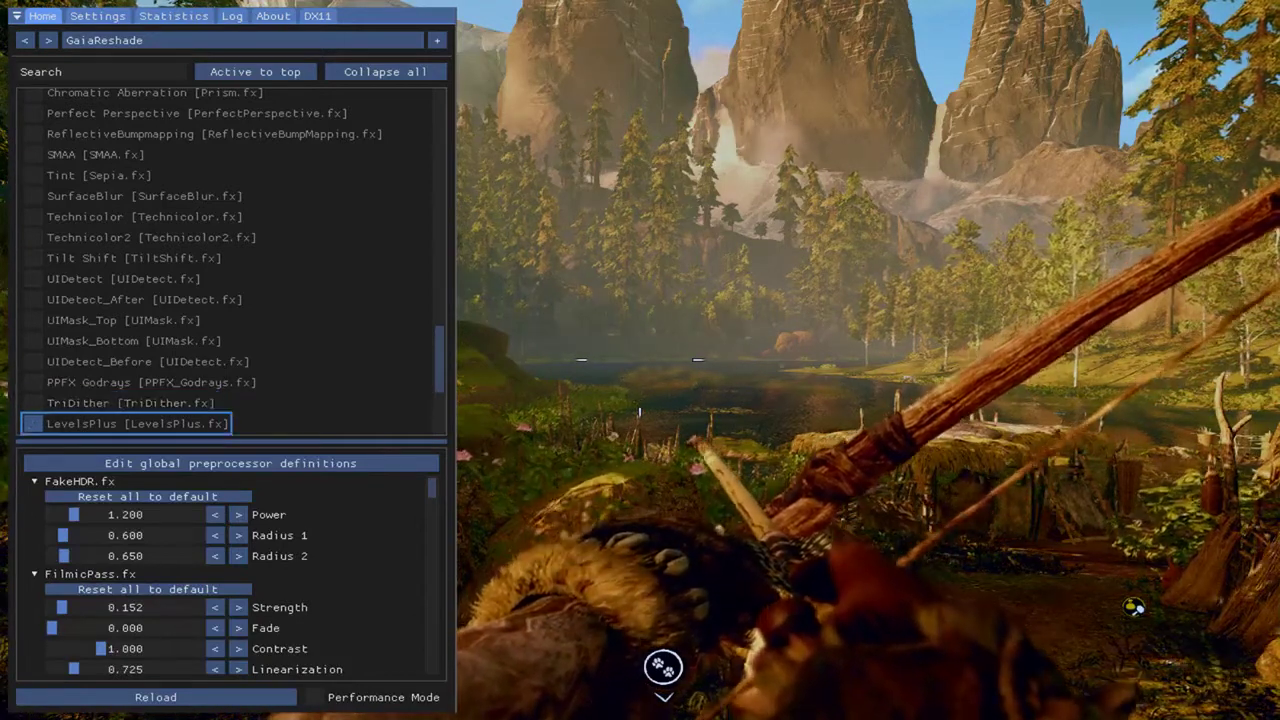
key("Down")
key("Down")
key("Down")
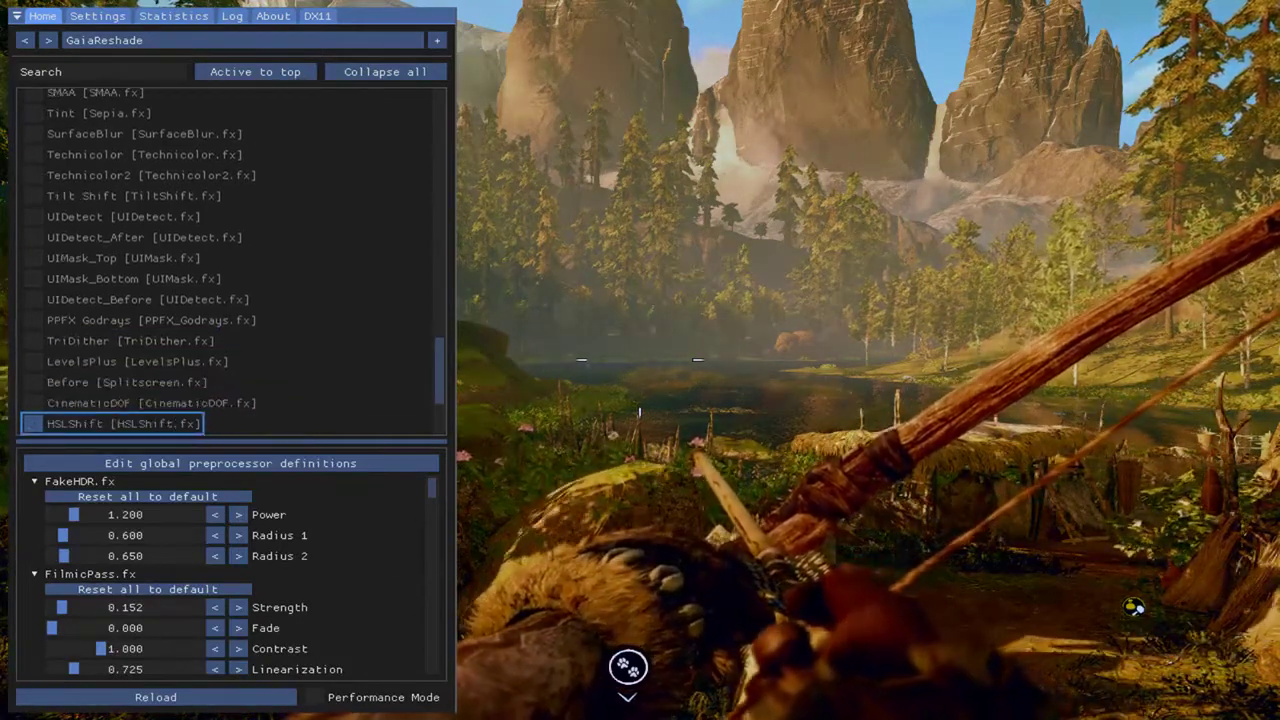
key("Down")
key("Down")
key("Down")
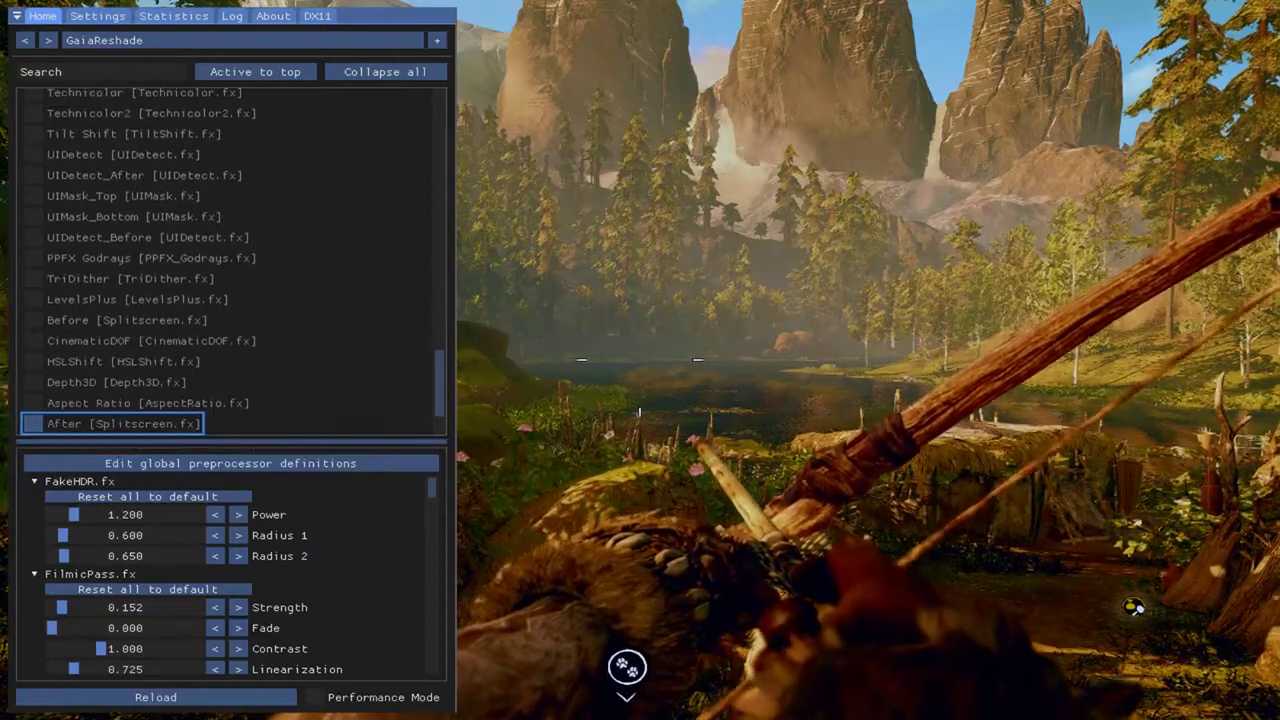
key("Up")
key("Up")
key("space")
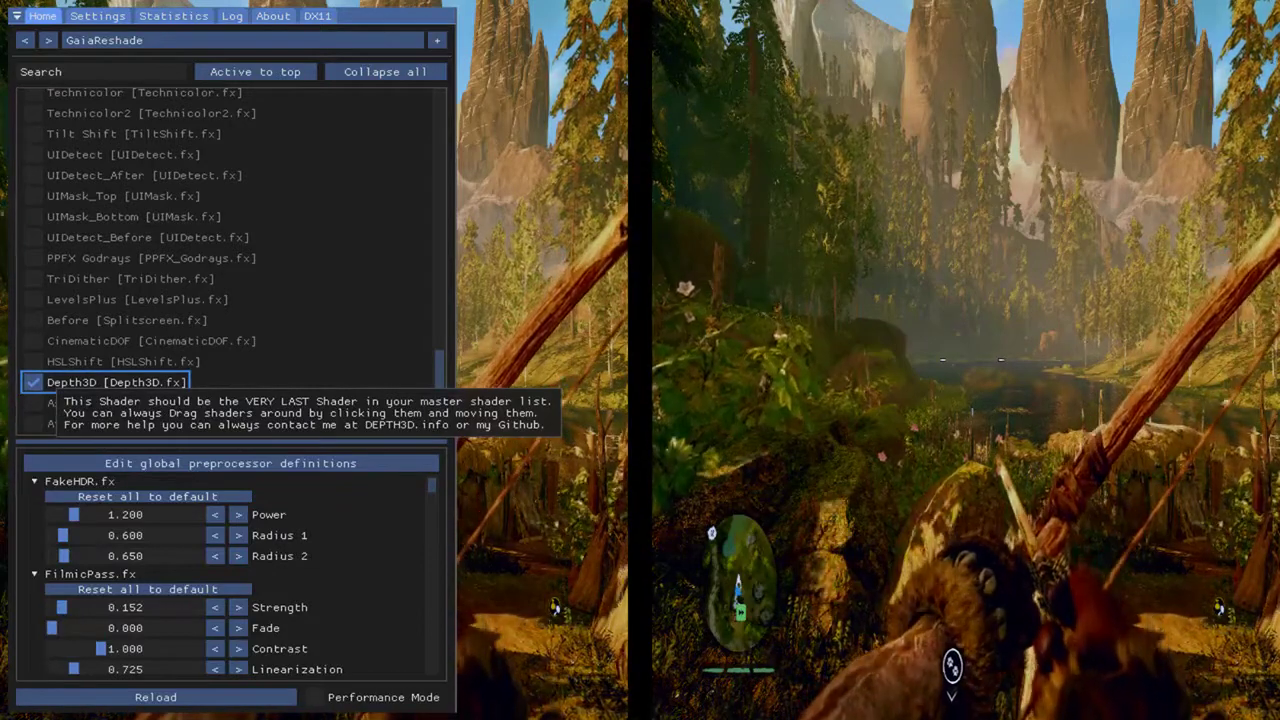
key("space")
- Check the Aspect Ratio effect and the entries following it in the effect list
key("Down")
key("Down")
key("Down")
key("Down")
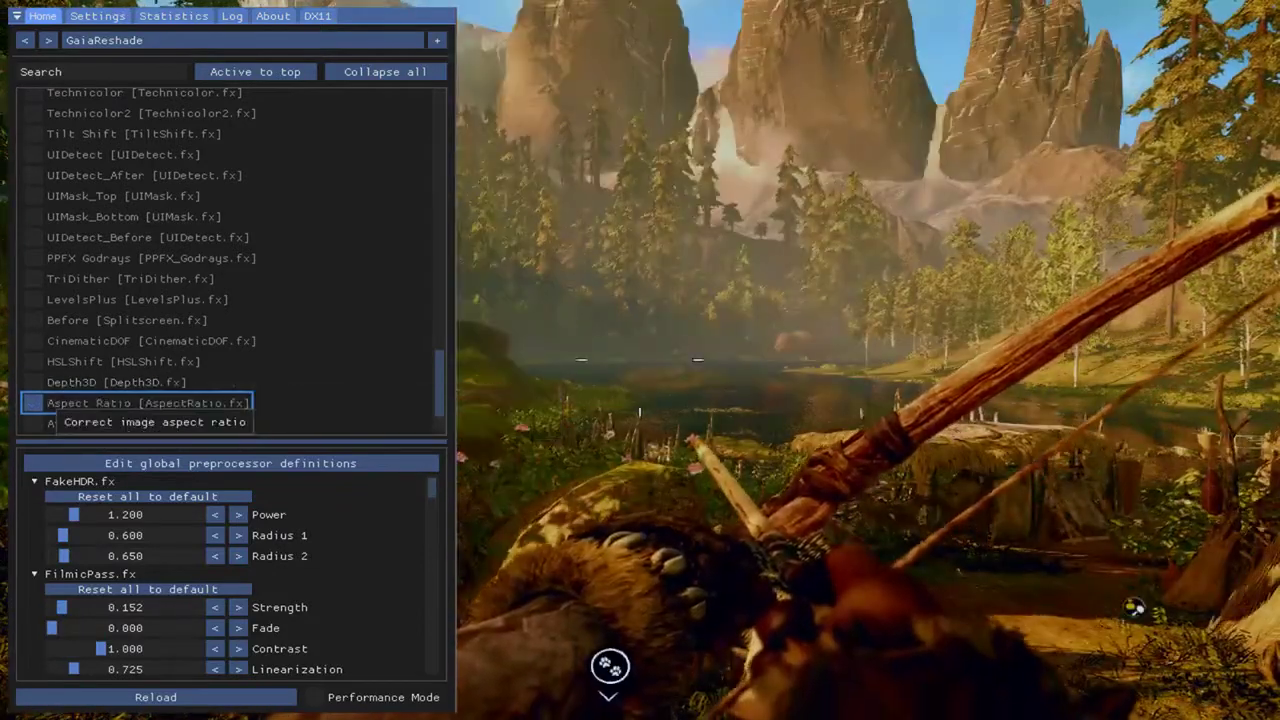
key("Down")
key("Down")
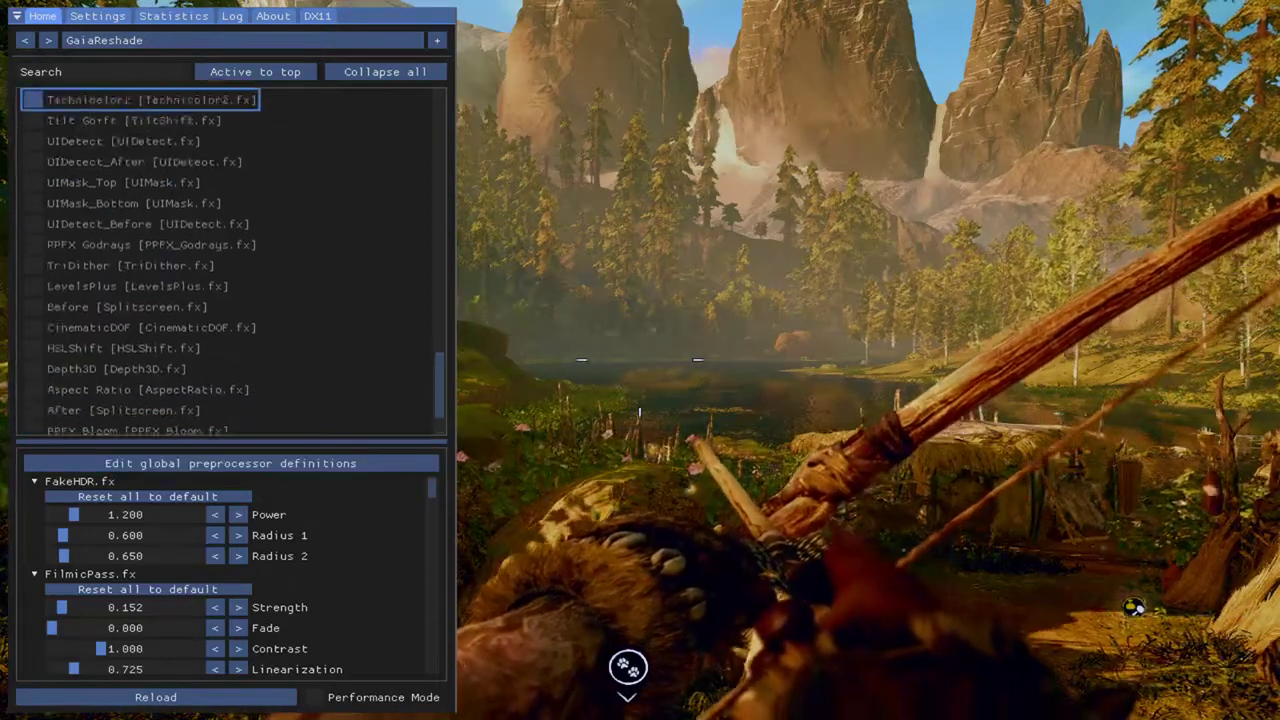
- Go back up the effect list to MatsoDOF, close the ReShade overlay and resume walking through the game world
key("Up")
key("Up")
key("Up")
key("Up")
key("Up")
key("Up")
key("Up")
key("Up")
key("Up")
key("Up")
key("Up")
key("Up")
key("Up")
key("Up")
key("Up")
key("Up")
key("Up")
key("Up")
key("Up")
key("Up")
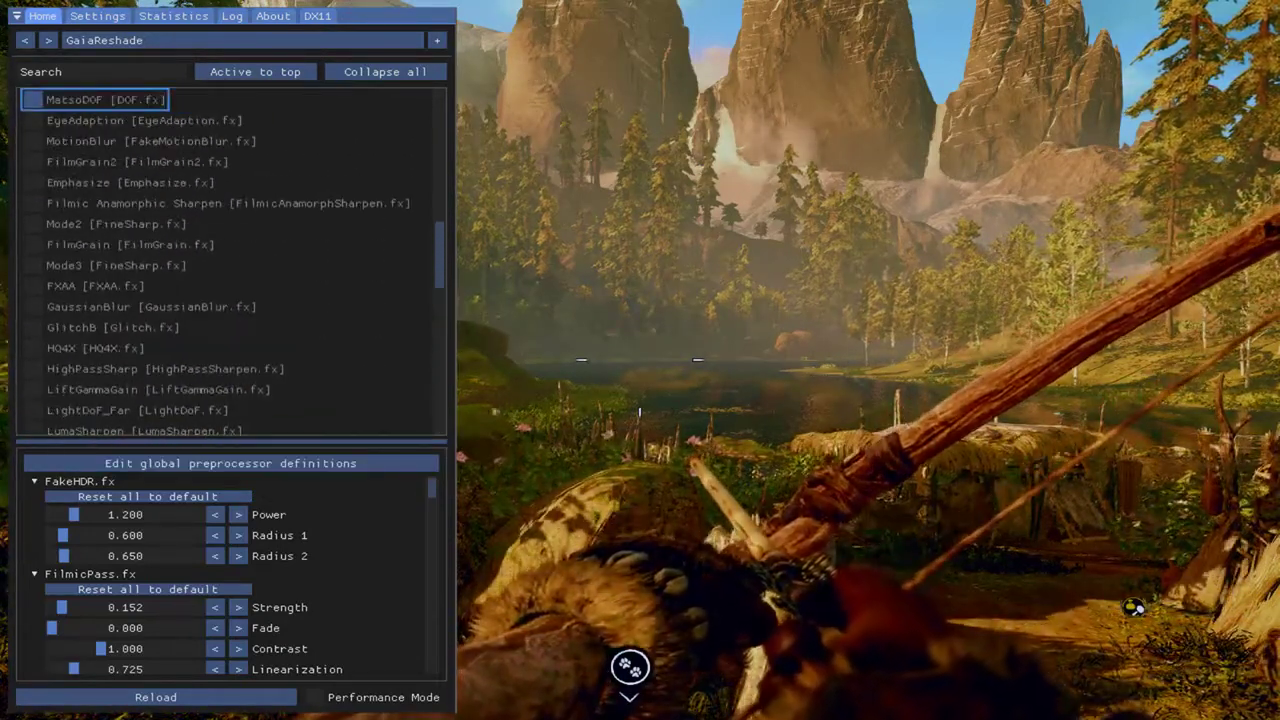
key("Home")
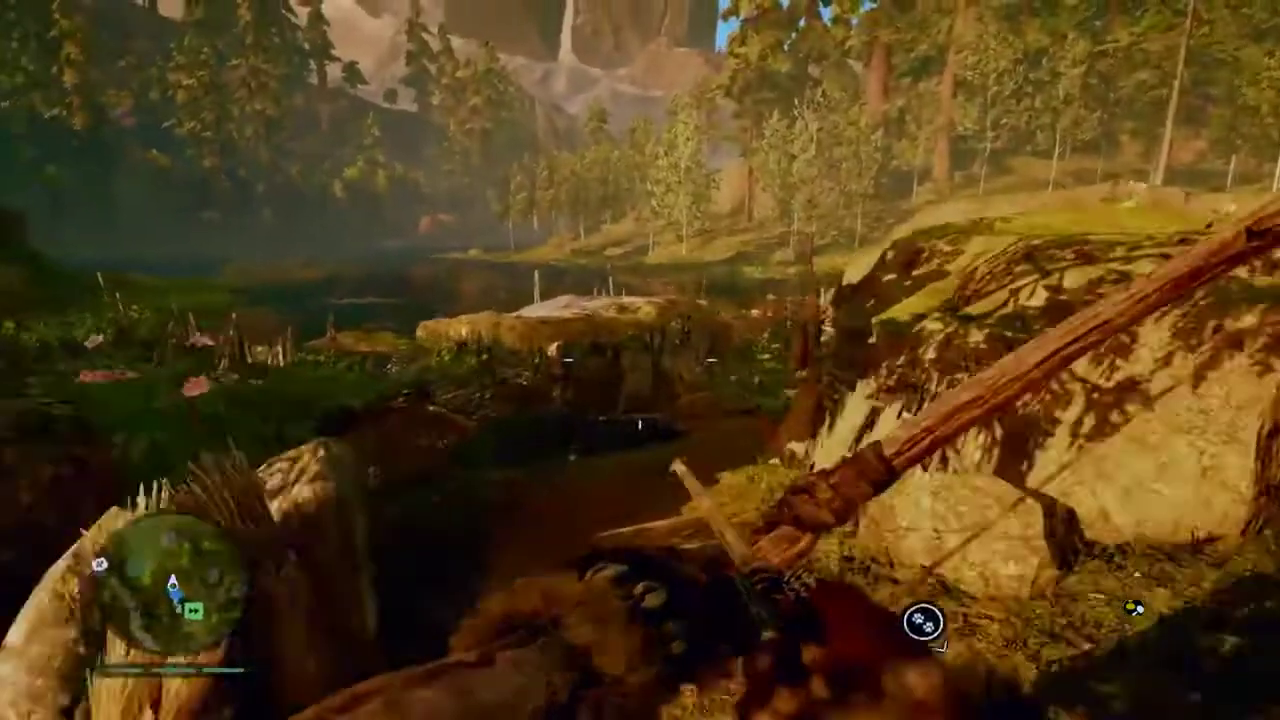
key("w")
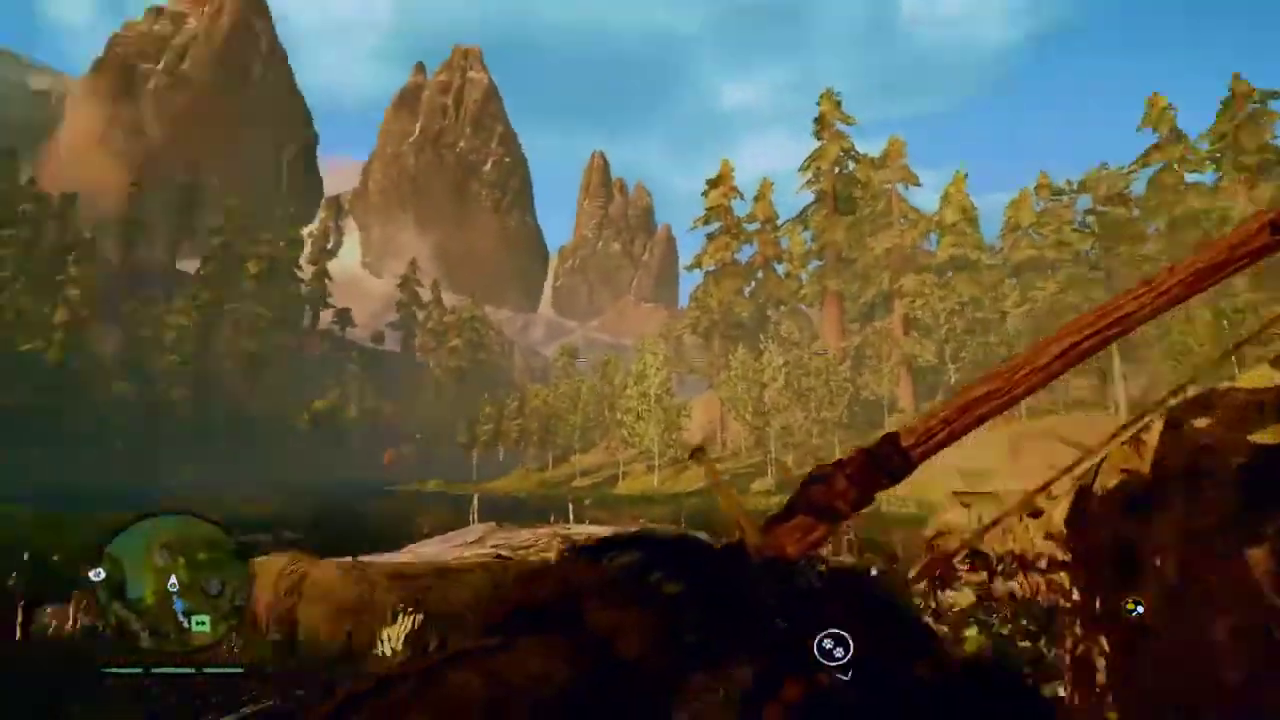